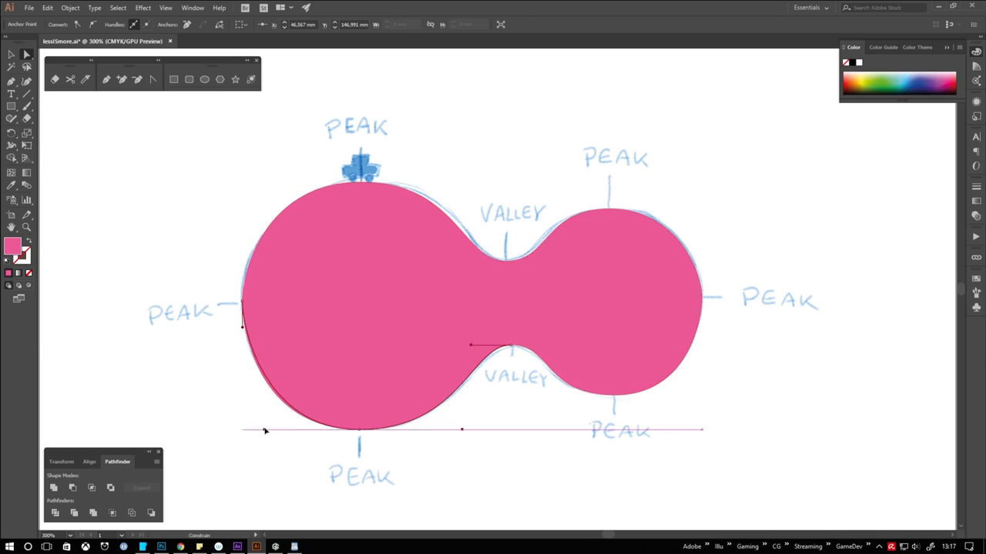
Adjust the anchor handles of the pink shape at its left, upper and valley peaks so the outline matches the blue sketch
drag(264, 182, 270, 182)
drag(242, 328, 242, 335)
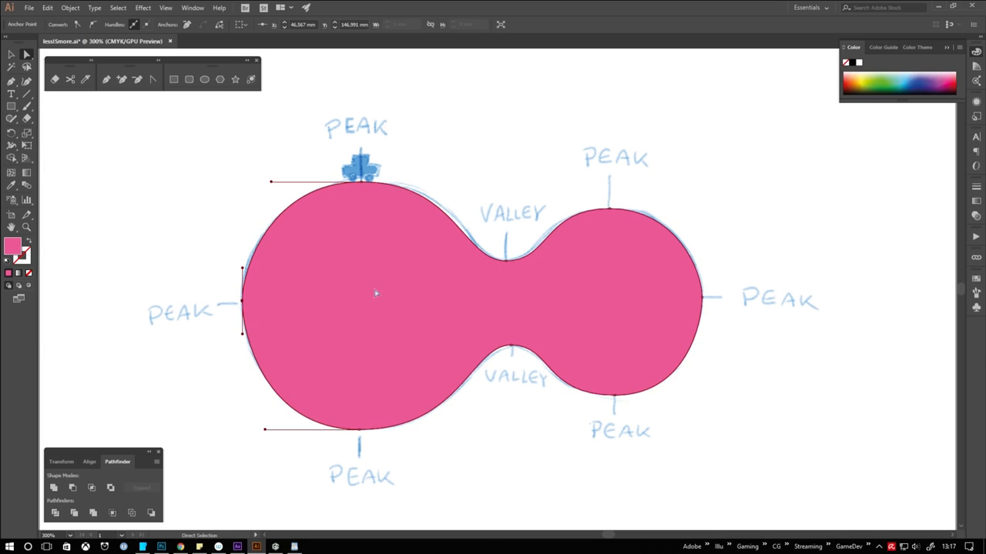
click(361, 183)
drag(459, 183, 467, 182)
drag(508, 262, 543, 261)
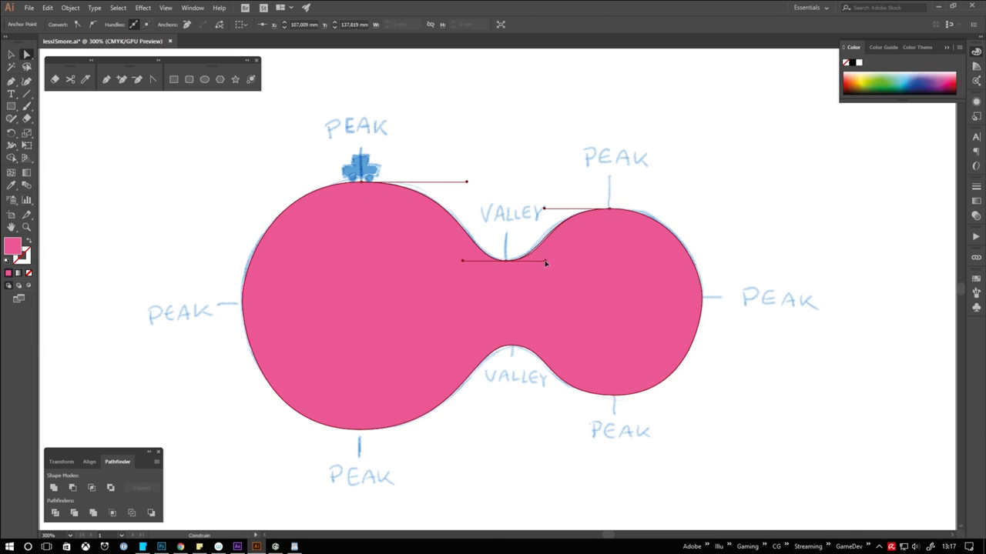
click(609, 208)
click(418, 288)
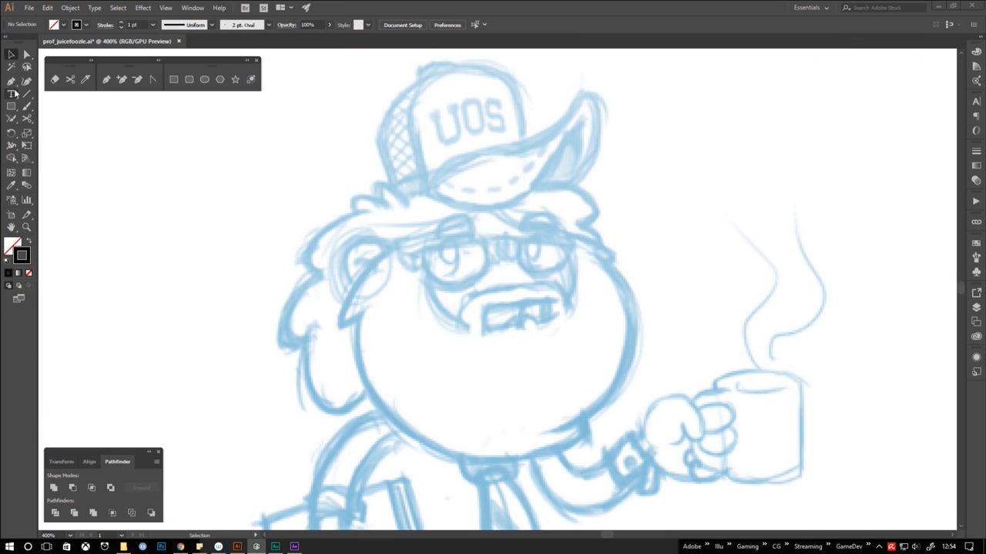
Trace the left and lower edge of the beard with the Pen tool, from beside the ear to the notch at the lower right
click(11, 83)
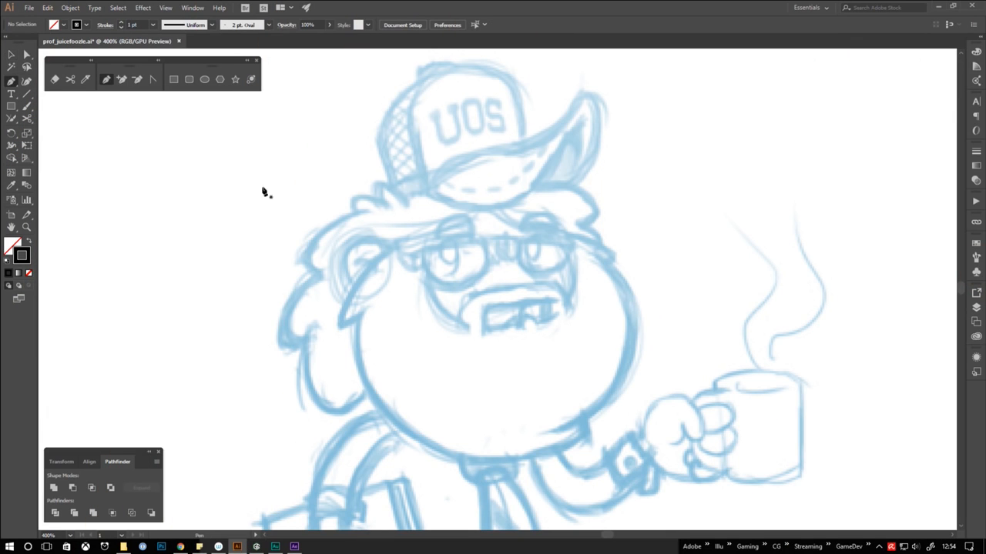
click(395, 244)
drag(343, 285, 363, 318)
key(space)
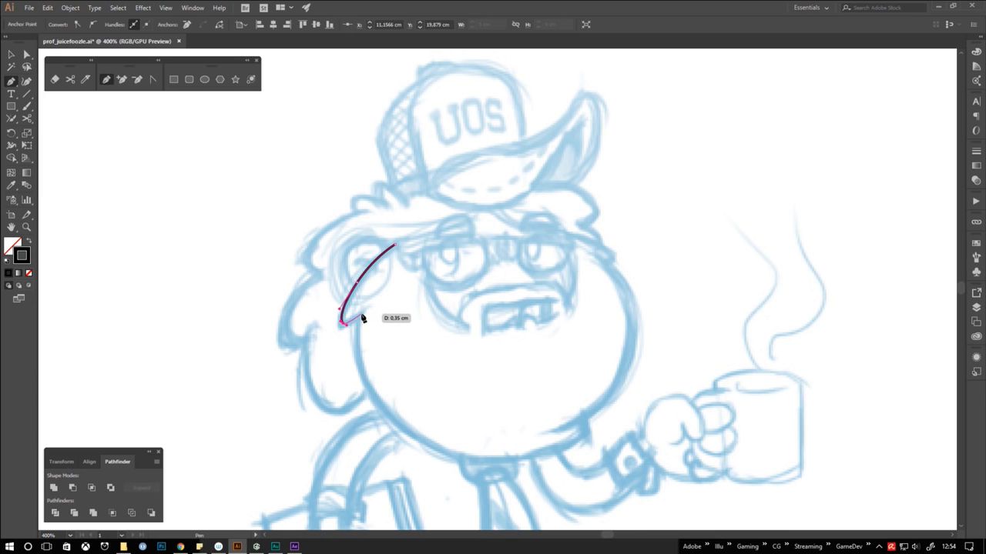
click(361, 314)
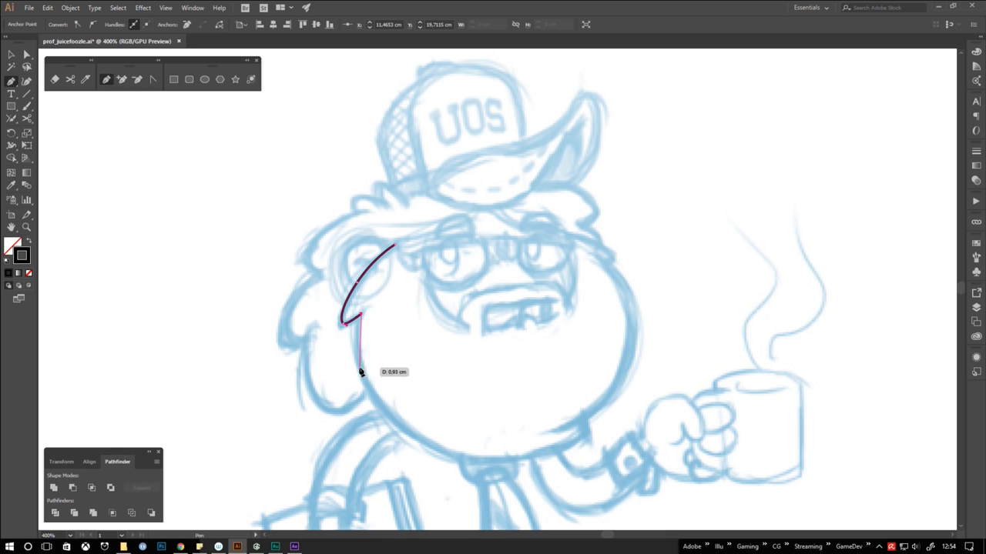
drag(368, 382, 437, 491)
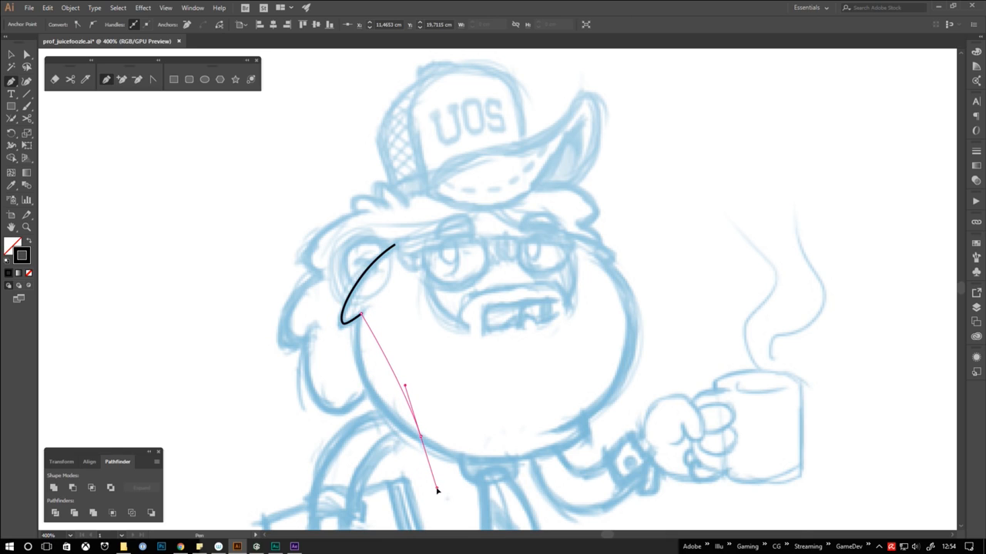
drag(436, 490, 510, 493)
click(587, 434)
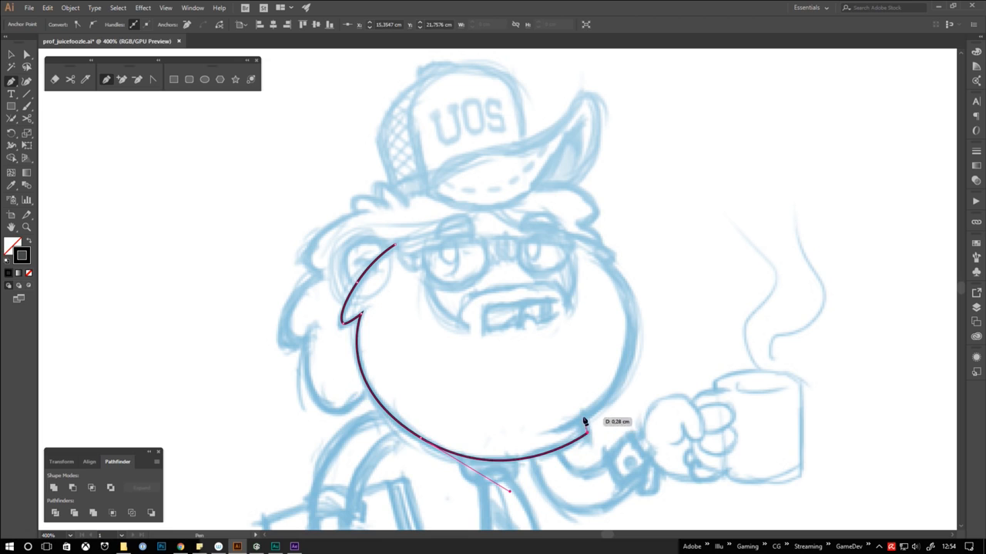
click(583, 418)
Trace the right side of the beard as a separate curved path, from inside the lower notch up to the hair
ctrl+click(568, 397)
click(583, 418)
drag(627, 355, 653, 285)
click(590, 252)
ctrl+click(573, 240)
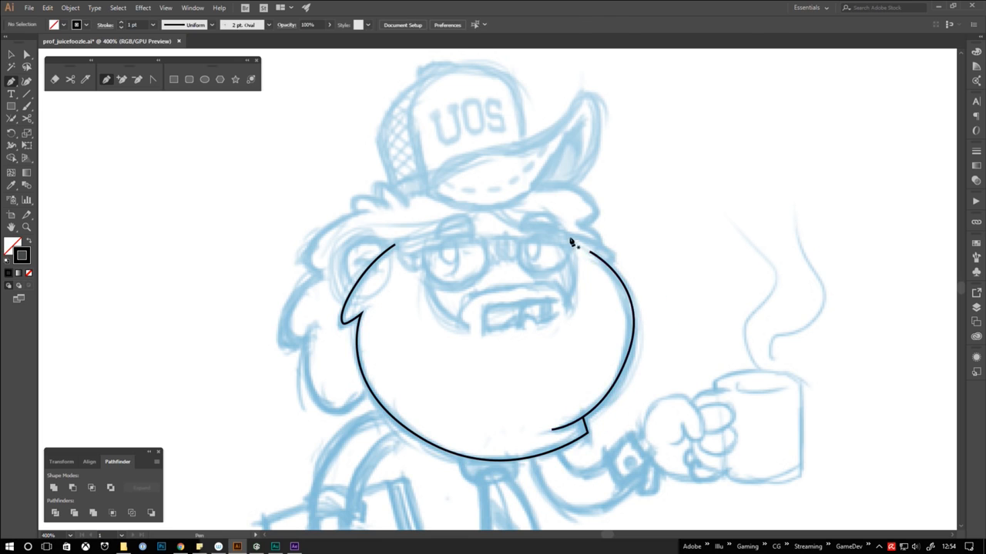
Draw the short pointed hair tuft above the beard's upper right end as its own path
click(570, 235)
drag(600, 244, 592, 270)
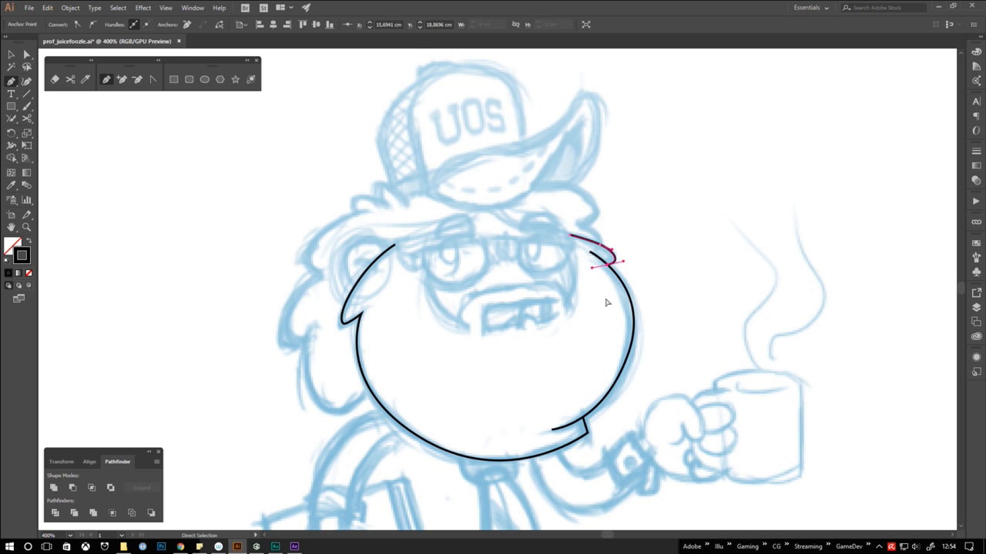
ctrl+click(607, 300)
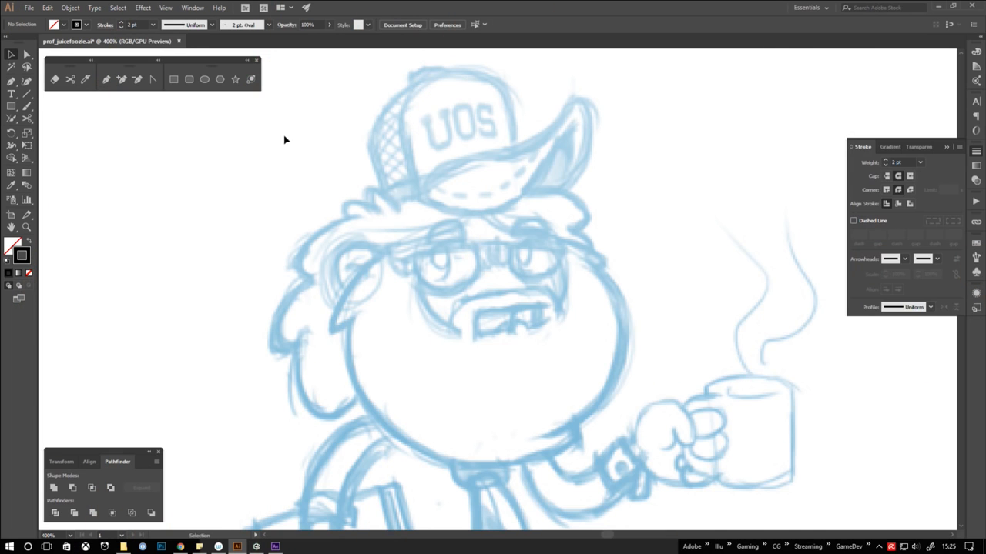
Trace the left and lower beard edge with the Curvature tool, ending at the small notch on the lower right
click(27, 83)
click(388, 252)
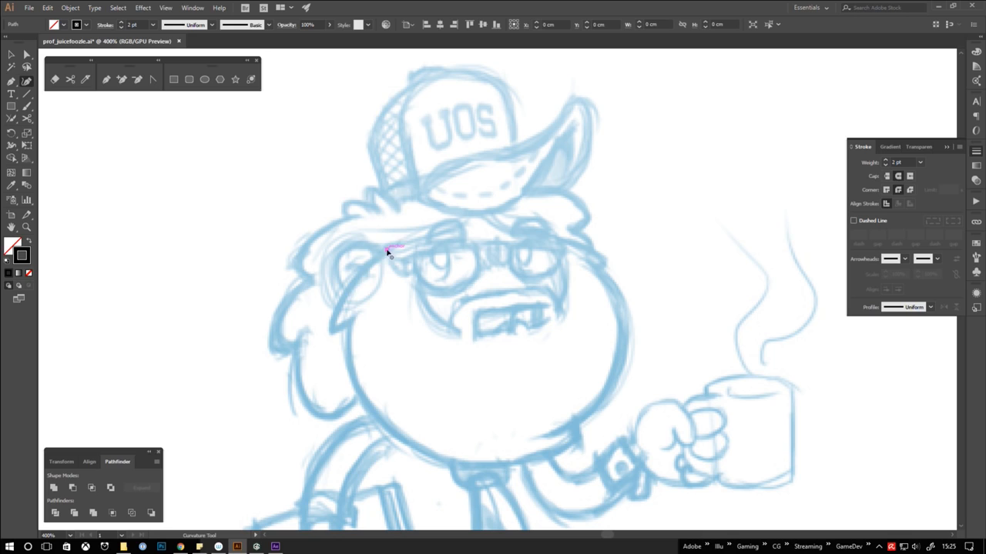
click(351, 284)
click(334, 329)
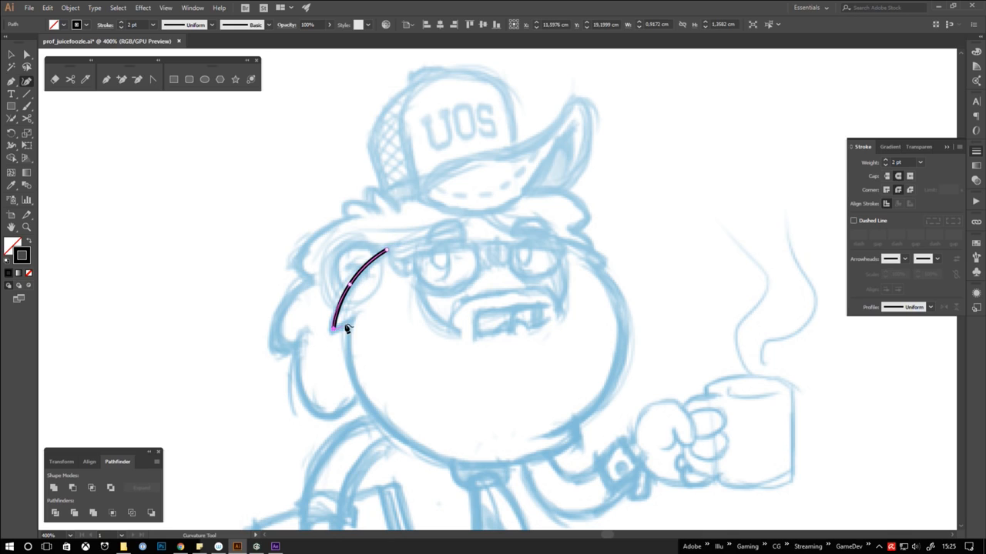
click(350, 321)
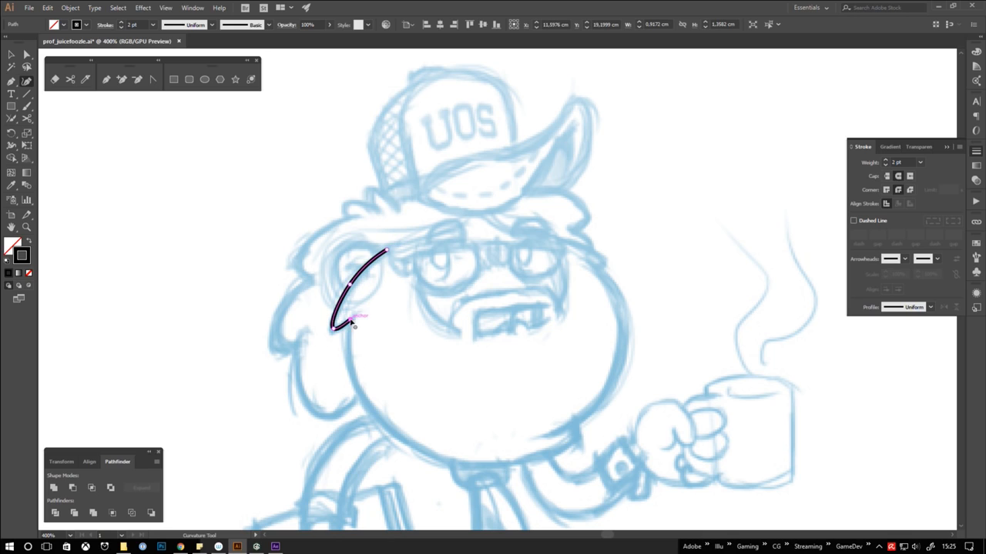
click(409, 441)
click(577, 442)
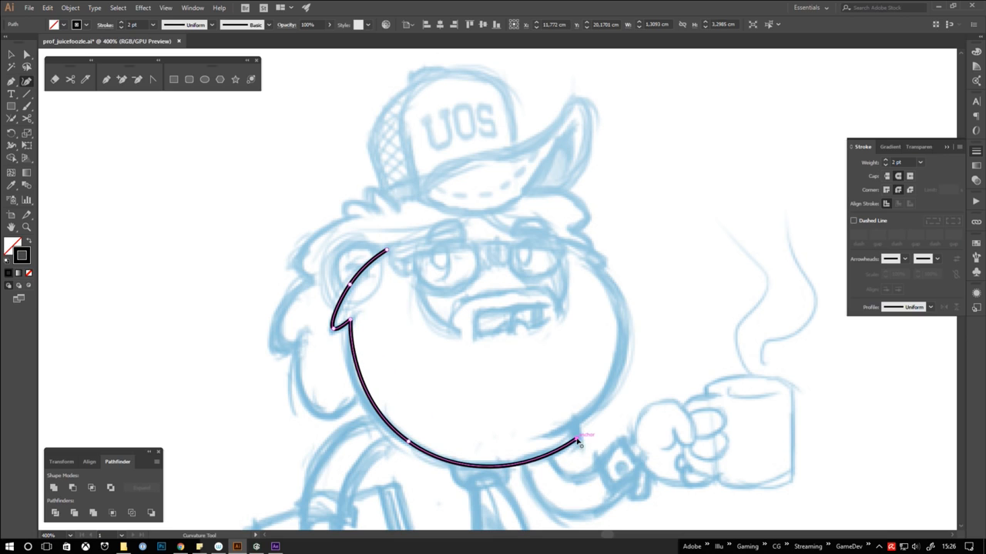
click(572, 423)
key(Escape)
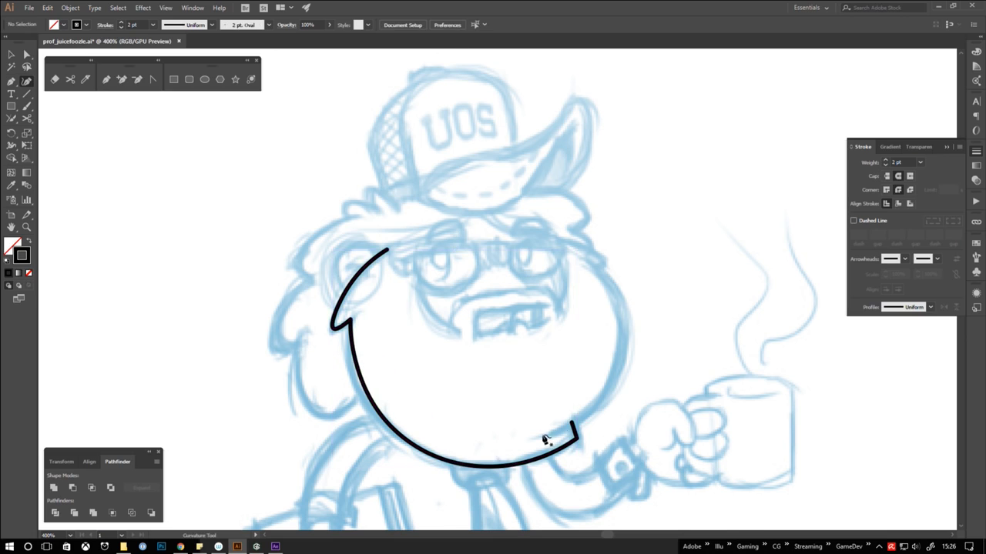
Add a separate Curvature path along the right side of the beard, from the inner notch line up to the hair
click(542, 436)
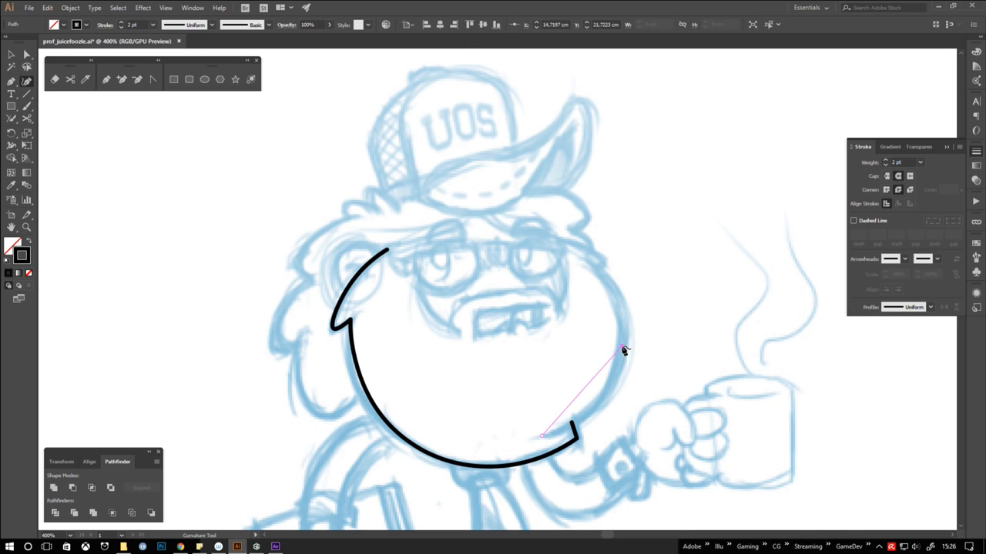
click(622, 348)
click(582, 262)
key(Escape)
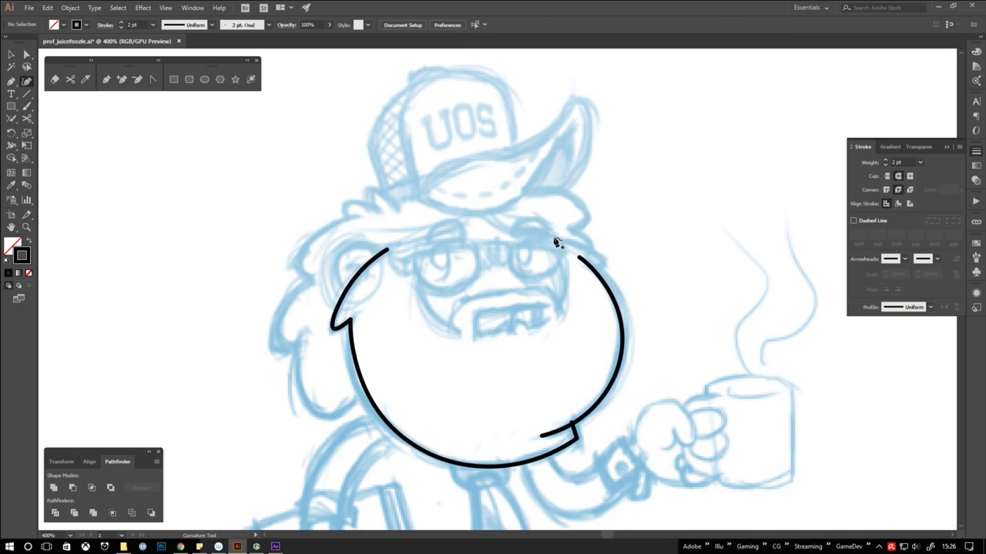
Draw the pointed hair tuft above the beard's upper right end with the Curvature tool, redoing its last point
click(556, 238)
click(587, 246)
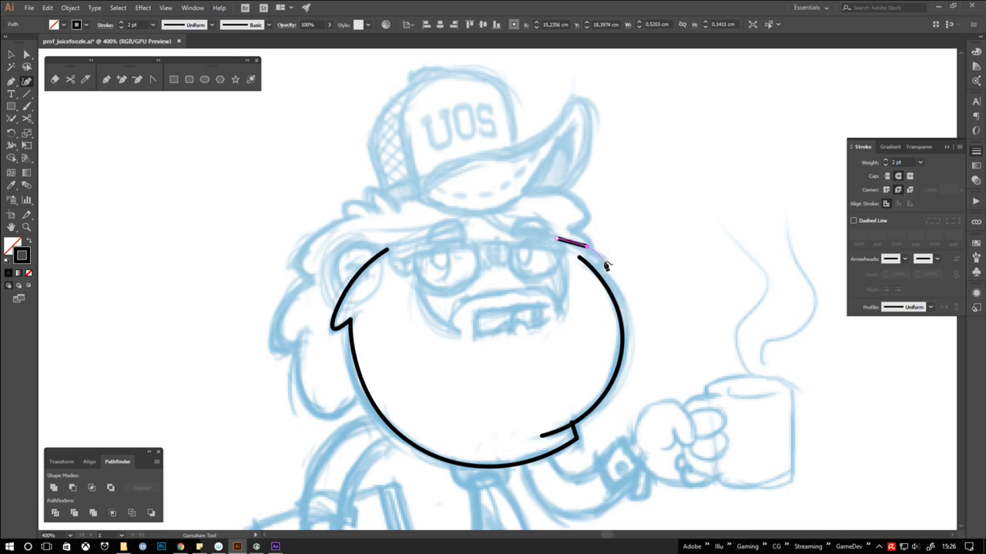
click(605, 263)
click(592, 268)
key(ctrl+z)
click(590, 264)
key(Escape)
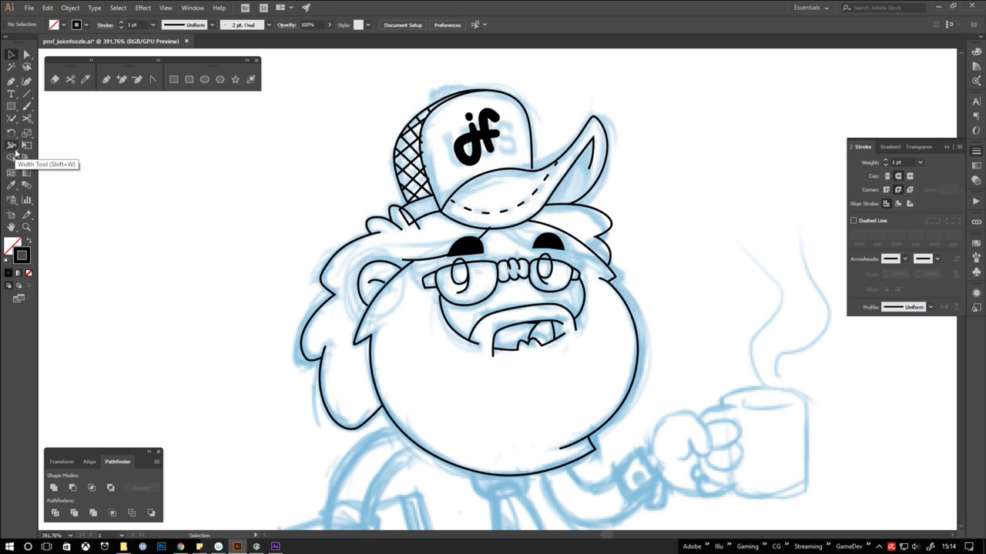
Use the Width tool to vary the left beard stroke's thickness at its upper end, pointed corner and inner notch
click(14, 151)
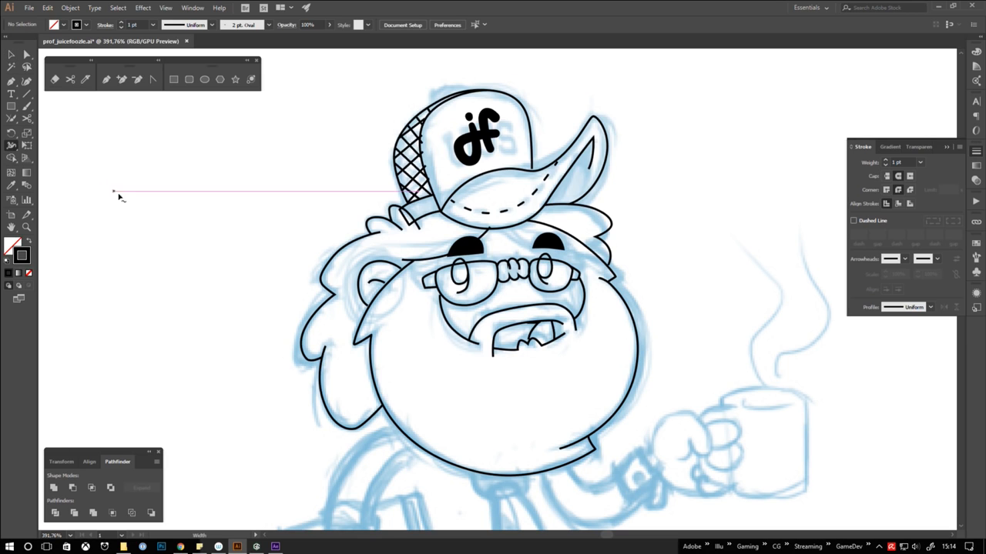
scroll(418, 278, up, 4)
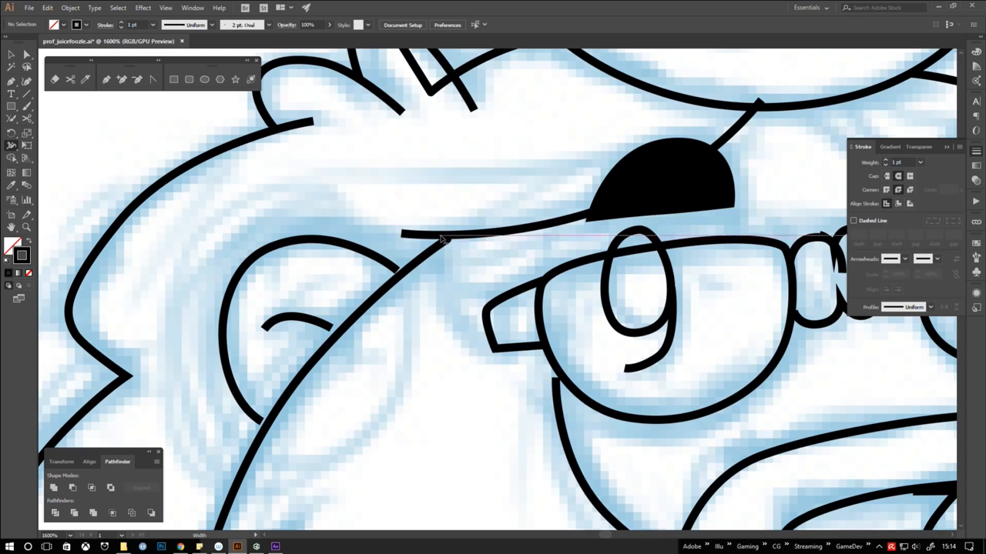
drag(448, 239, 443, 234)
key(space)
drag(381, 424, 515, 194)
drag(341, 347, 332, 355)
drag(408, 315, 418, 305)
Thicken the beard stroke along its lower left curve and at the lower right corner with the Width tool
key(space)
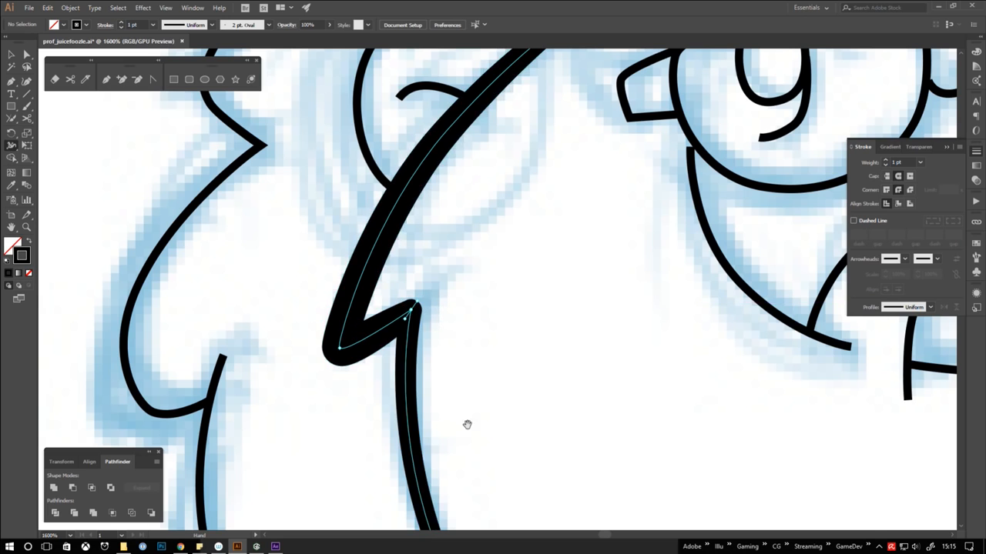
drag(467, 425, 376, 197)
drag(506, 381, 463, 267)
drag(438, 381, 445, 367)
key(space)
drag(600, 411, 323, 304)
mouse_move(583, 389)
mouse_down()
mouse_move(385, 378)
mouse_move(273, 390)
mouse_up()
drag(588, 319, 607, 323)
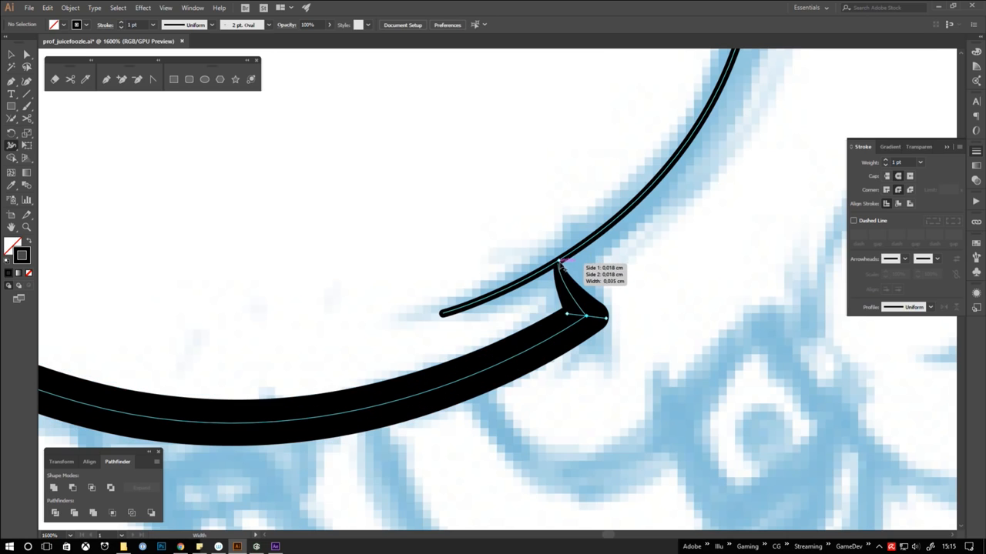
Isolate the lower beard path, widen its short end at the lower right notch, and exit isolation
drag(562, 265, 565, 282)
ctrl+double_click(566, 287)
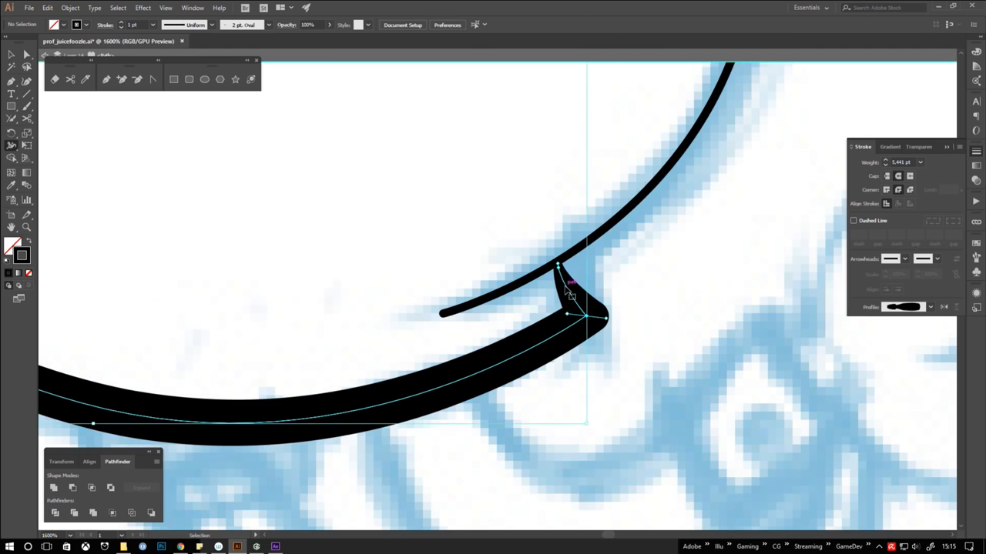
drag(556, 266, 553, 267)
key(v)
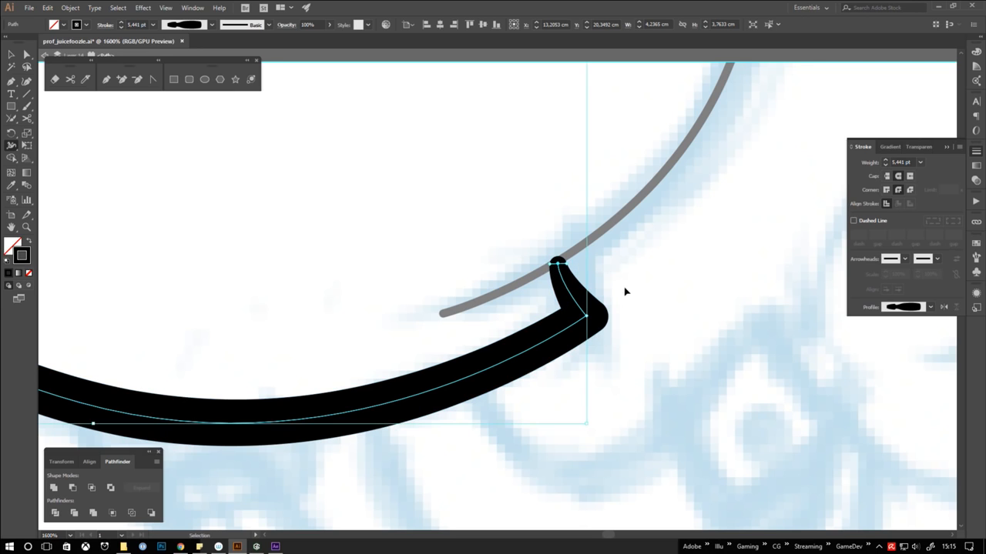
key(Escape)
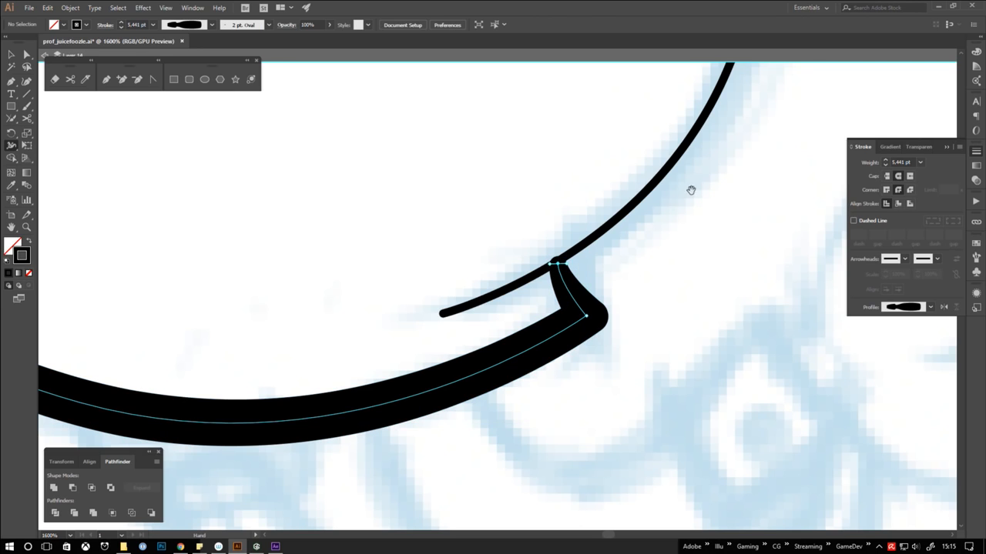
Vary the stroke width of the right beard path, adjusting both ends and thickening the middle of the curve
drag(690, 190, 624, 319)
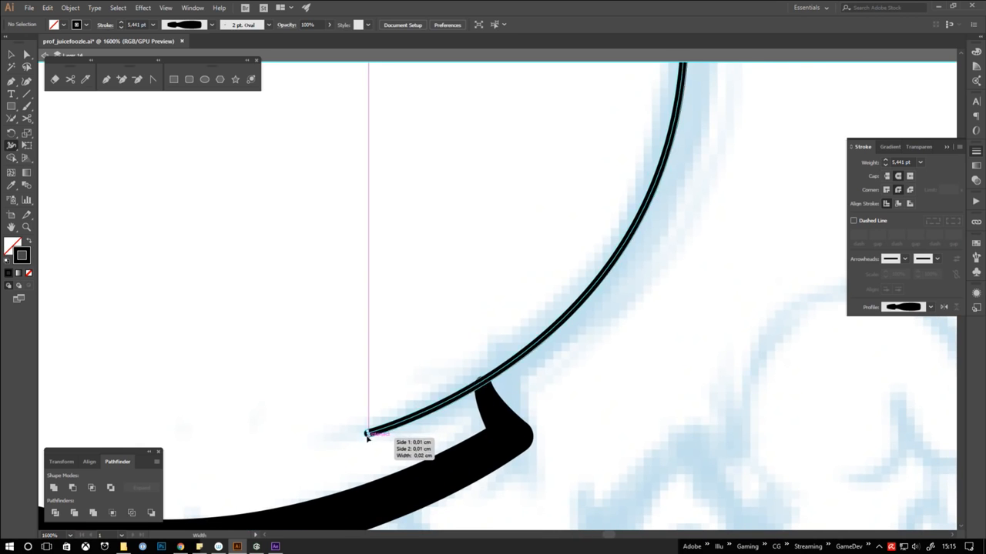
drag(368, 436, 368, 439)
drag(698, 205, 556, 474)
drag(538, 303, 561, 305)
mouse_move(558, 163)
mouse_down()
mouse_move(614, 359)
mouse_move(718, 508)
mouse_up()
drag(256, 144, 250, 153)
Isolate the hair stroke above the beard's upper right end, adjust its width at the tip, and return to the whole head
ctrl+double_click(618, 371)
drag(620, 373, 596, 400)
key(Escape)
key(ctrl+minus)
drag(435, 339, 356, 350)
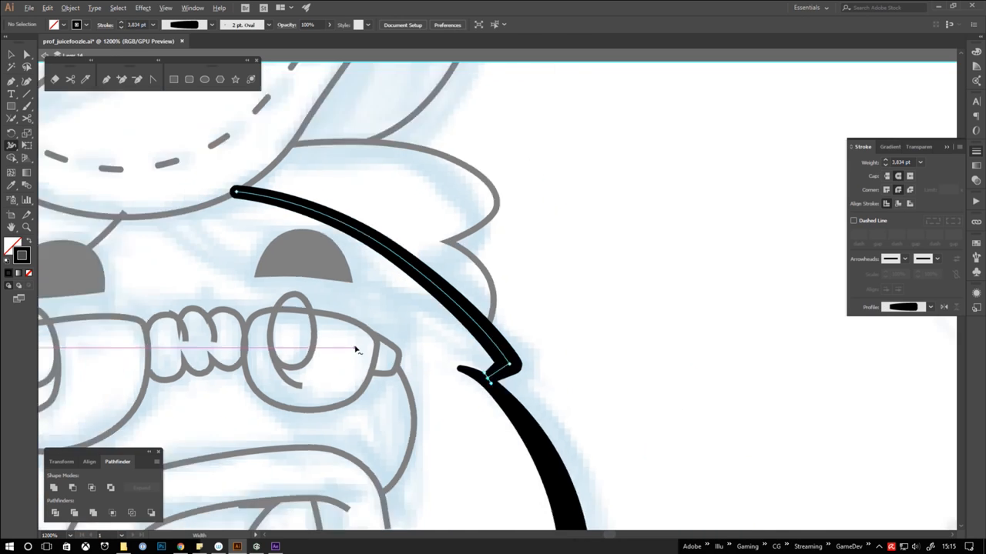
key(ctrl+minus)
key(ctrl+minus)
key(ctrl+minus)
key(ctrl+minus)
drag(524, 401, 649, 372)
click(11, 54)
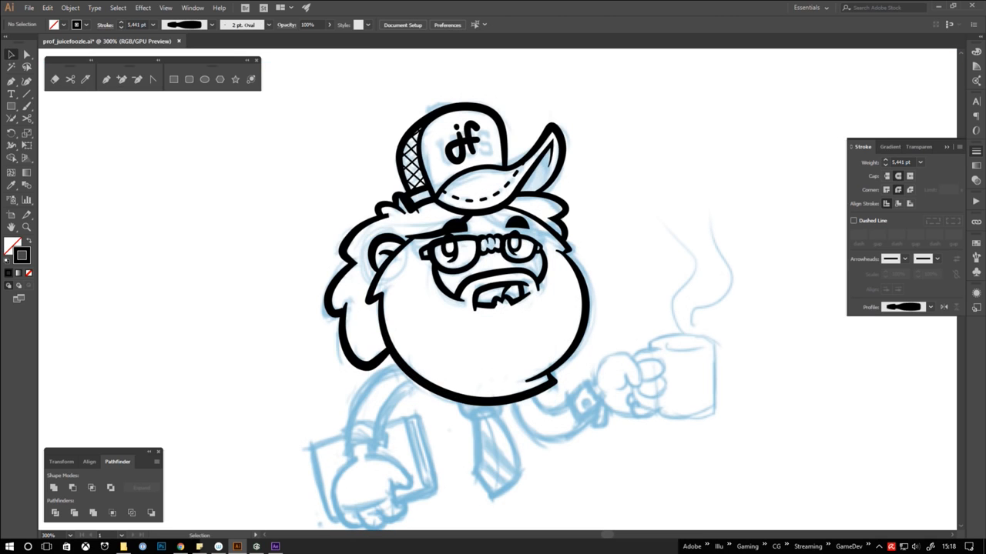
Reset the lower beard outline's width profile to Uniform and deselect it
click(487, 401)
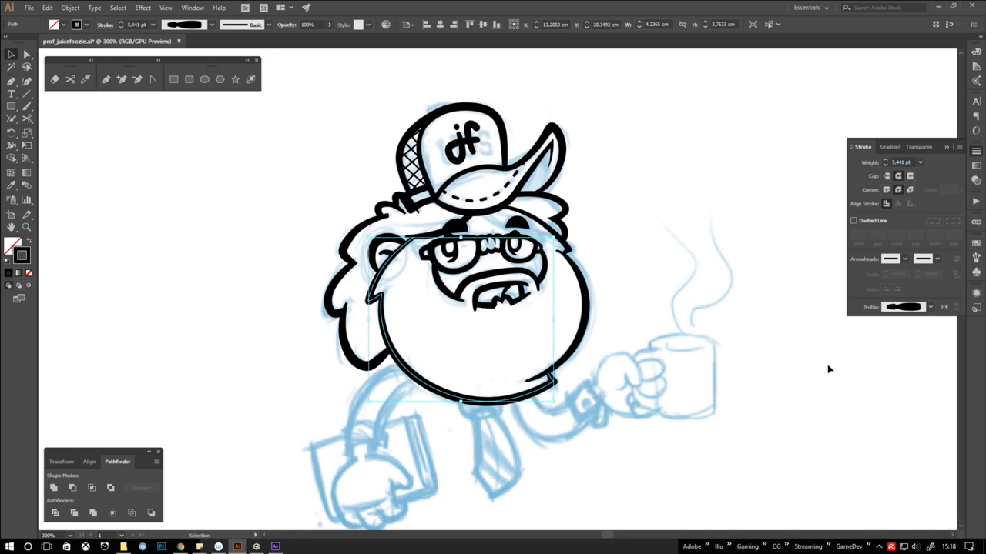
click(930, 308)
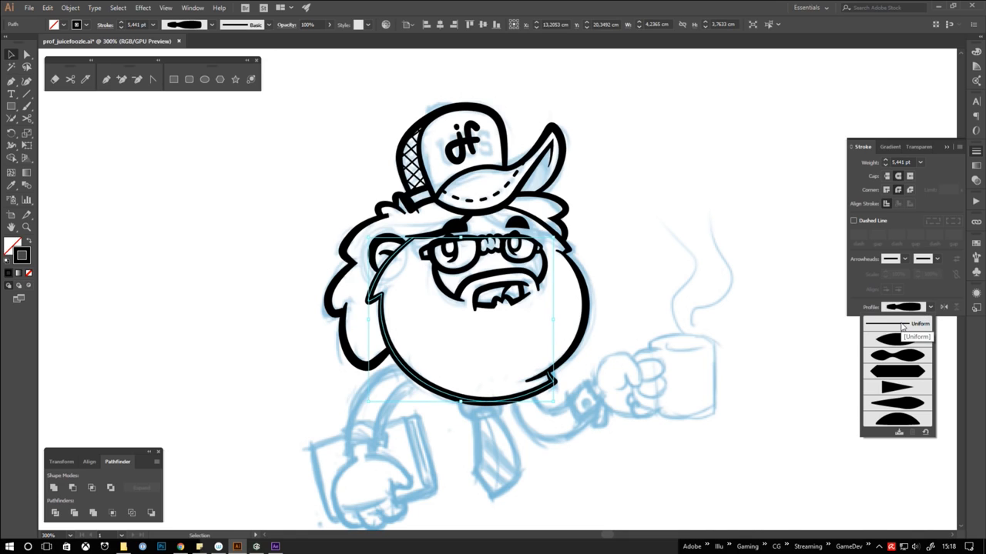
click(902, 324)
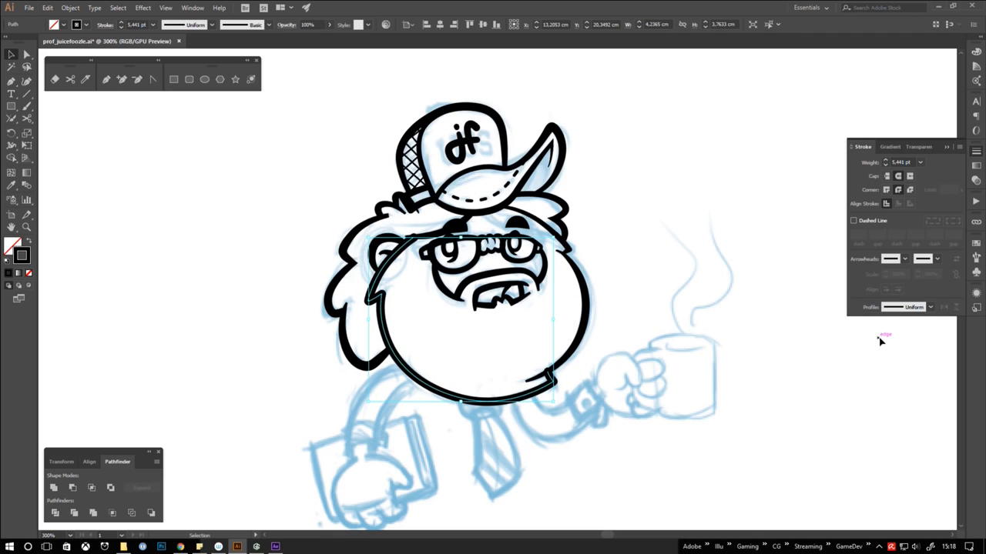
click(794, 371)
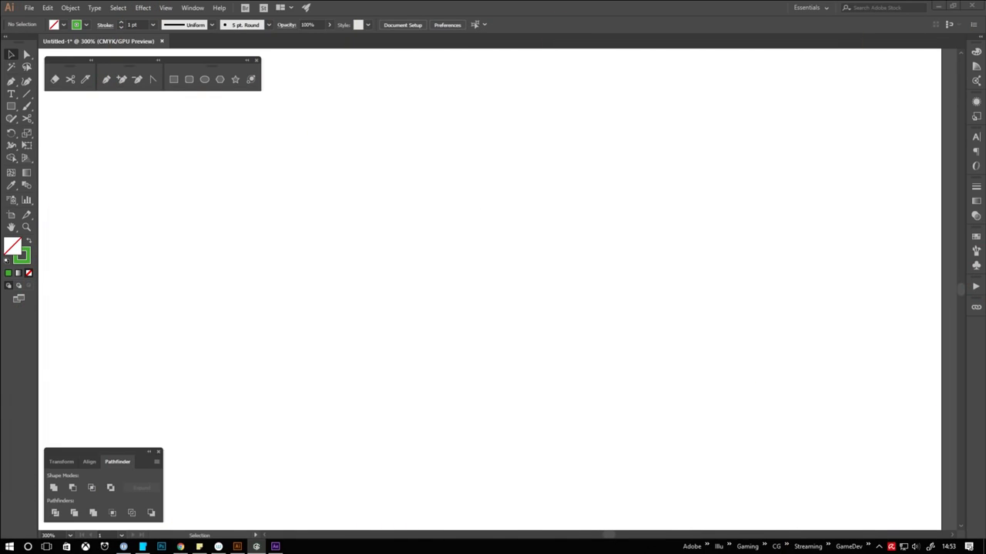
Draw a square about 53.6 mm wide in the middle of the empty artboard with the Rectangle tool
click(174, 79)
drag(328, 159, 562, 392)
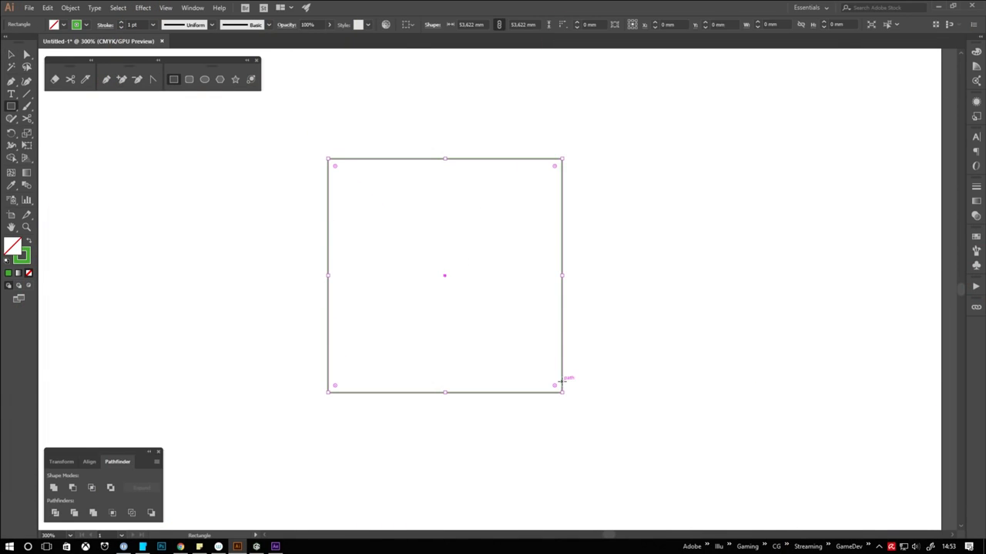
key(v)
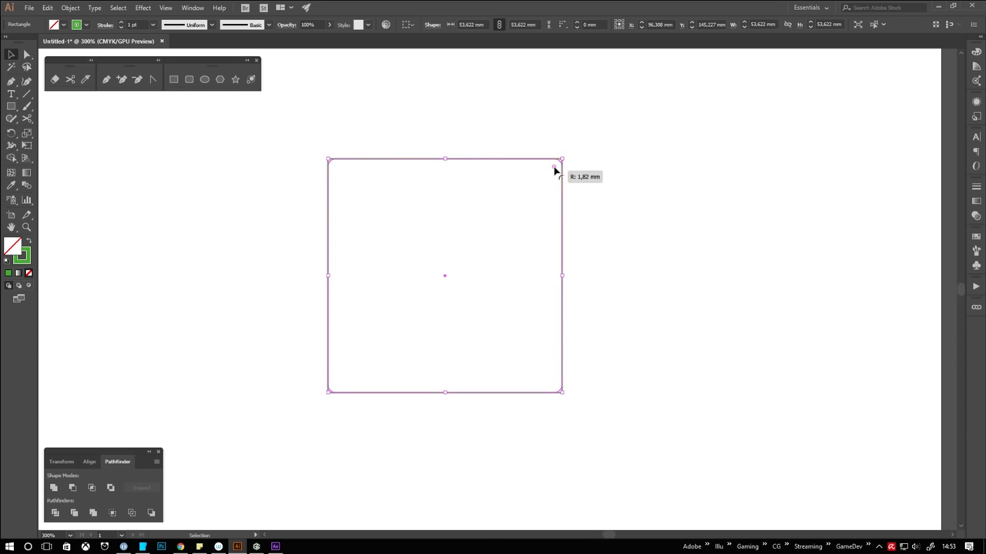
Round all four corners of the square evenly with a large live-corner radius and deselect it
drag(555, 168, 514, 220)
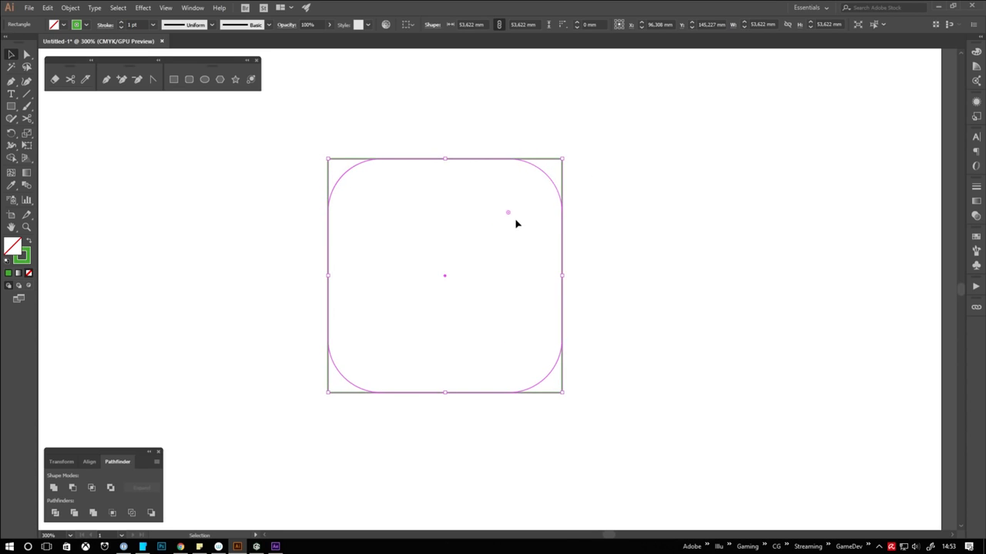
click(666, 211)
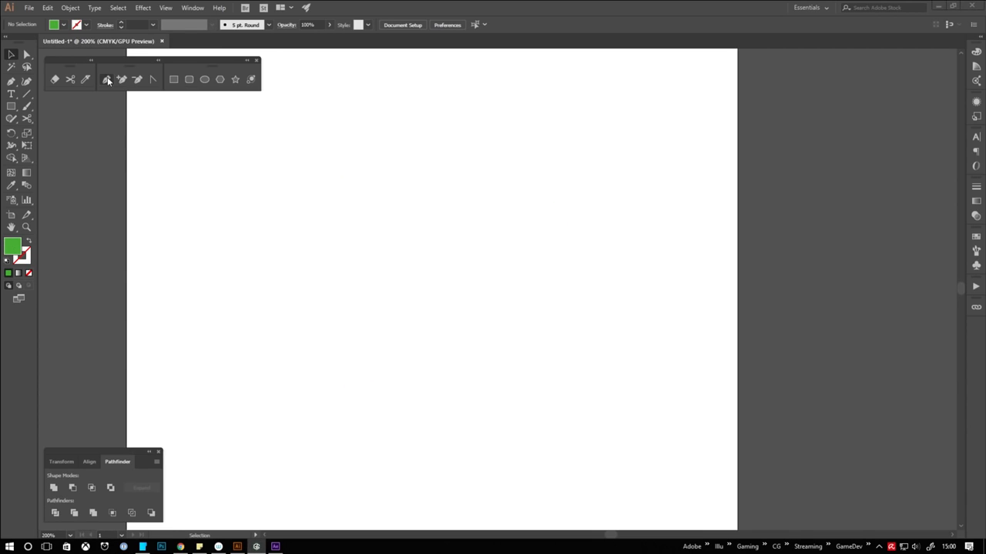
Draw a closed five-point green polygon of straight segments with the Pen tool as a rough leaf shape
click(107, 79)
click(299, 224)
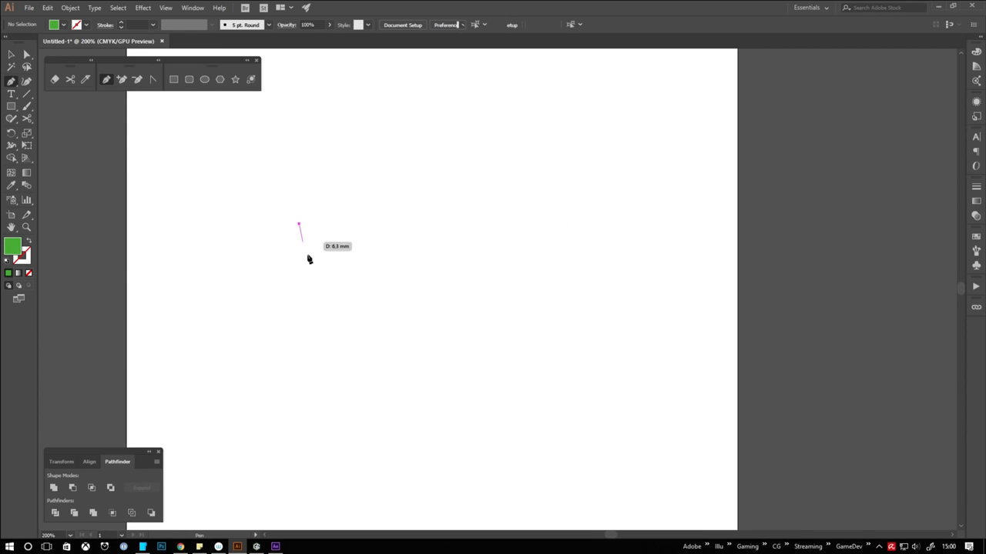
click(314, 297)
click(370, 318)
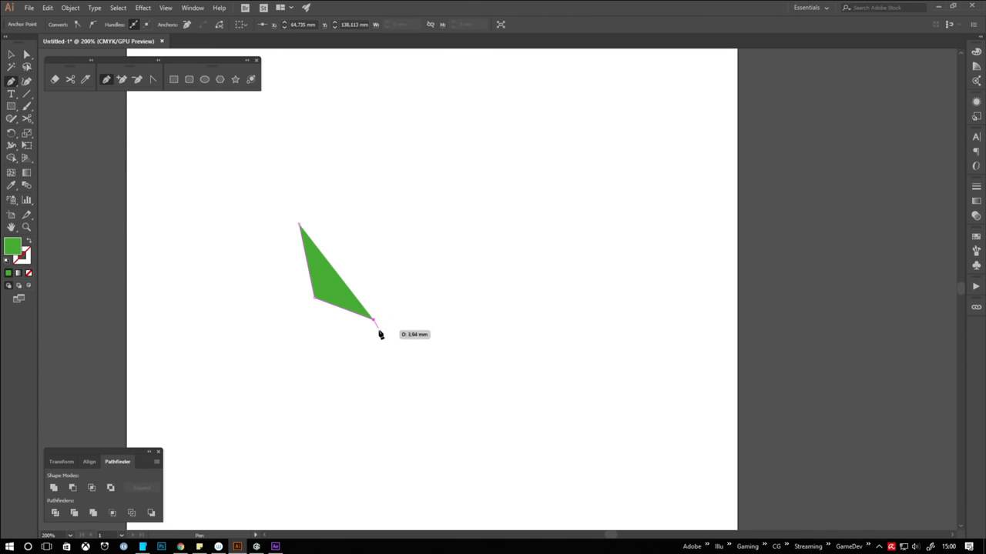
click(380, 330)
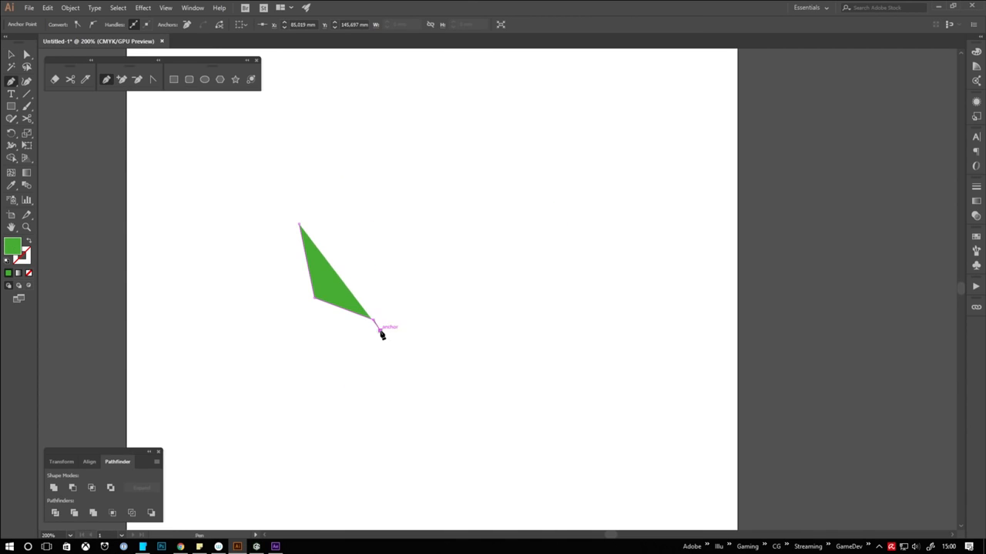
click(381, 288)
click(299, 225)
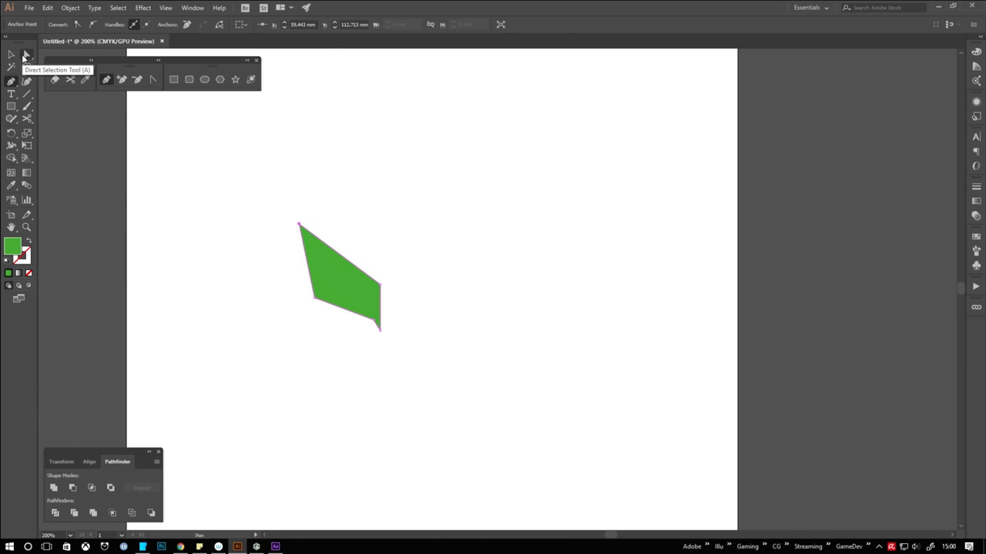
Round the polygon's side and lower corners with live corners to form a smooth leaf with pointed ends, and deselect it
click(24, 57)
drag(319, 293, 383, 244)
drag(375, 323, 356, 346)
click(380, 286)
drag(373, 290, 332, 335)
click(12, 57)
click(238, 201)
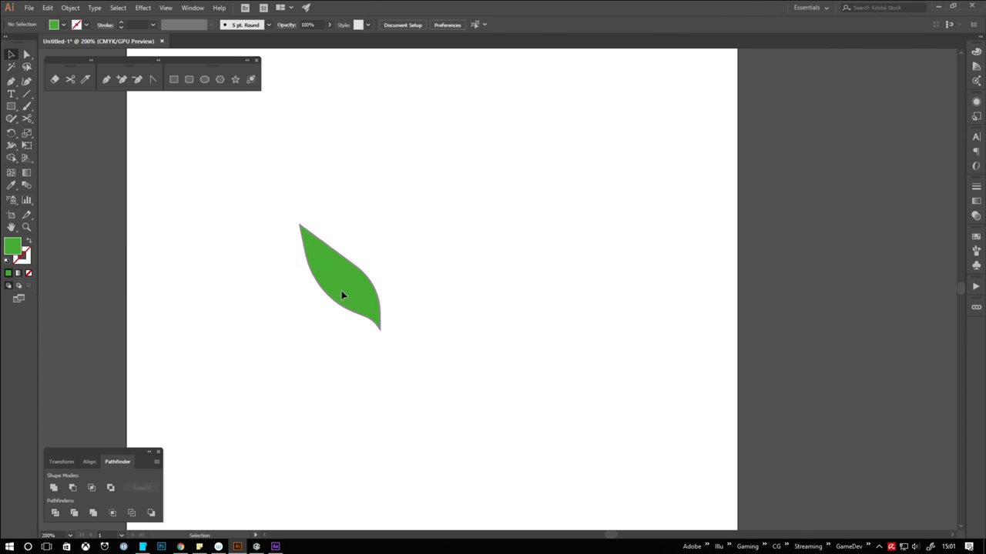
Move the leaf slightly down, place a mirrored copy to its right, scale the copy down and deselect it
drag(341, 292, 324, 316)
drag(328, 319, 442, 324)
key(o)
drag(445, 326, 484, 344)
key(v)
drag(440, 305, 412, 278)
drag(450, 222, 436, 240)
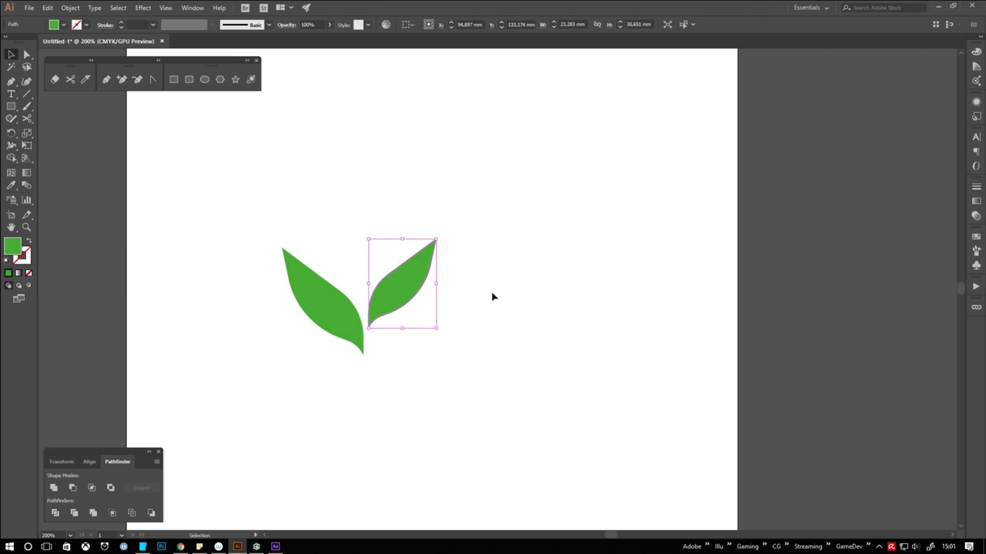
click(494, 297)
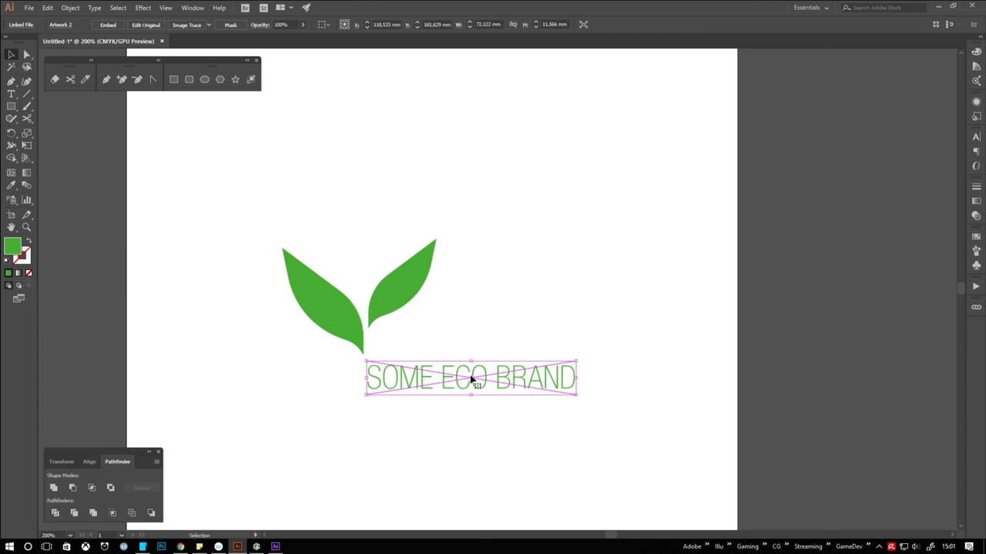
Position the SOME ECO BRAND lettering beneath the right leaf and enlarge it to about 89.5 mm wide
drag(470, 378, 475, 343)
drag(583, 324, 630, 316)
drag(425, 342, 422, 350)
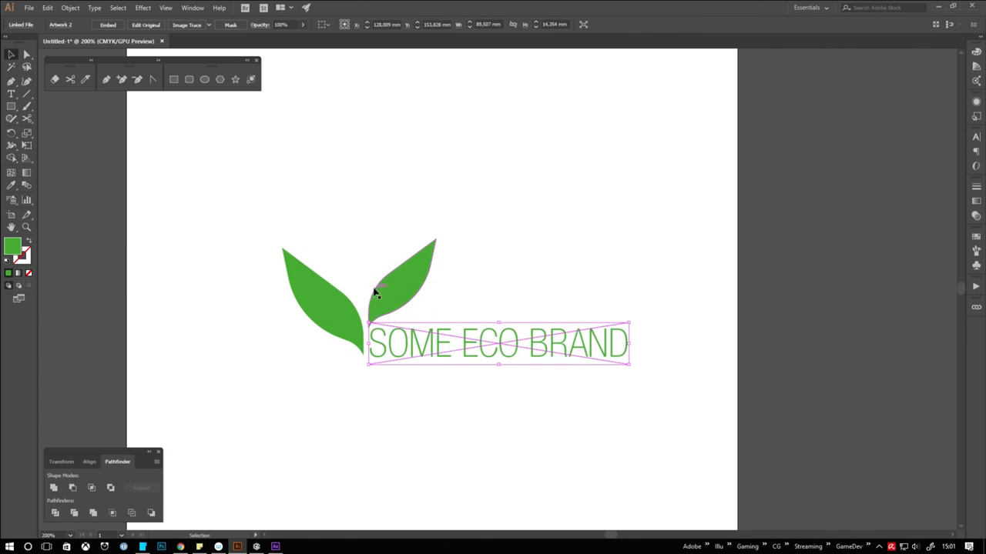
Scale the right leaf down further above the lettering and clear the selection
click(376, 293)
drag(436, 239, 412, 272)
click(465, 335)
click(238, 221)
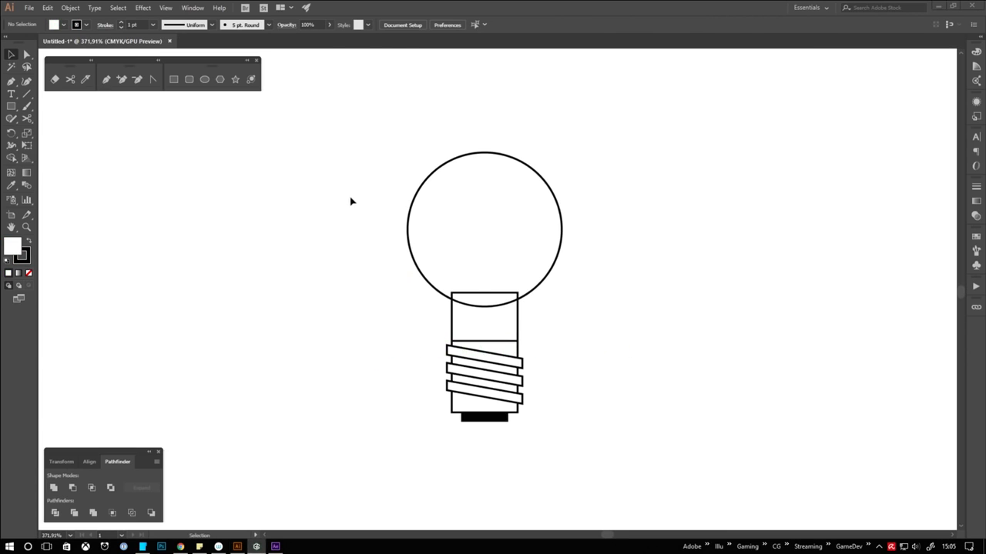
Merge the bulb's circle and neck rectangle into one outline, round the corners where they meet and deselect it
drag(360, 219, 562, 329)
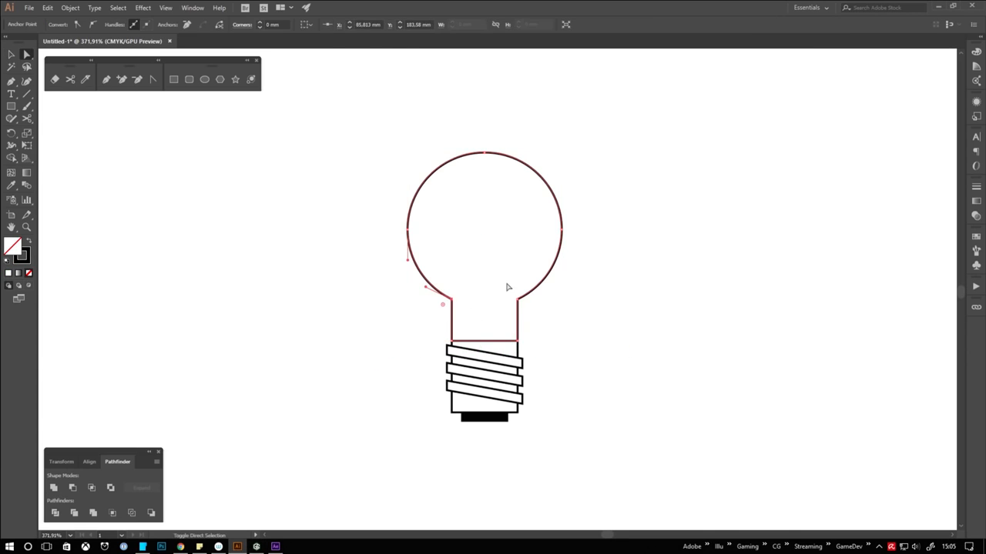
click(589, 340)
Round the bottom corners of the bulb's screw base and of the black contact beneath it
click(518, 413)
shift+click(517, 413)
mouse_move(510, 405)
mouse_down()
mouse_move(498, 396)
mouse_move(496, 413)
mouse_up()
click(468, 418)
click(461, 421)
shift+click(507, 421)
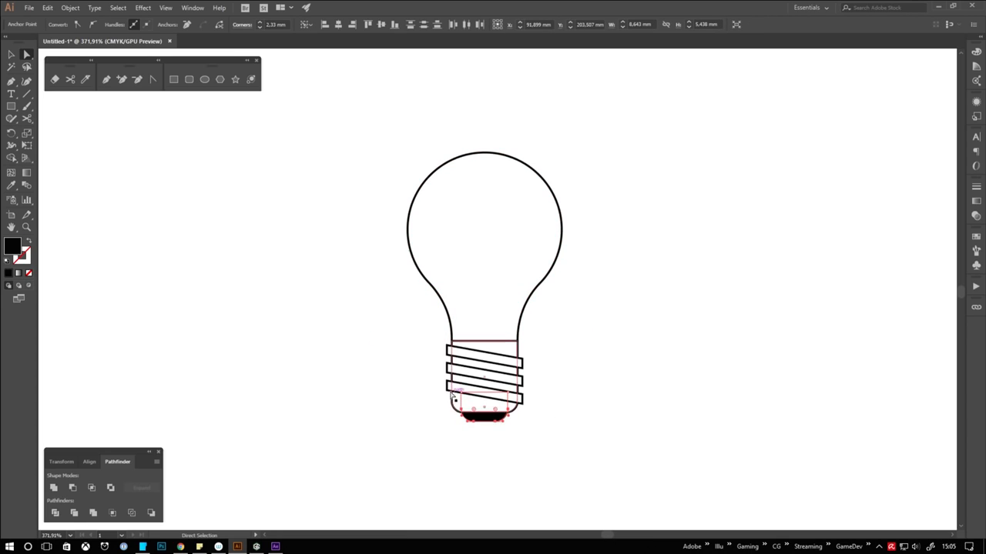
Round the ends of the three slanted thread bars on the bulb's base and deselect them
click(462, 388)
shift+click(463, 372)
shift+click(464, 354)
drag(452, 351, 498, 359)
click(777, 383)
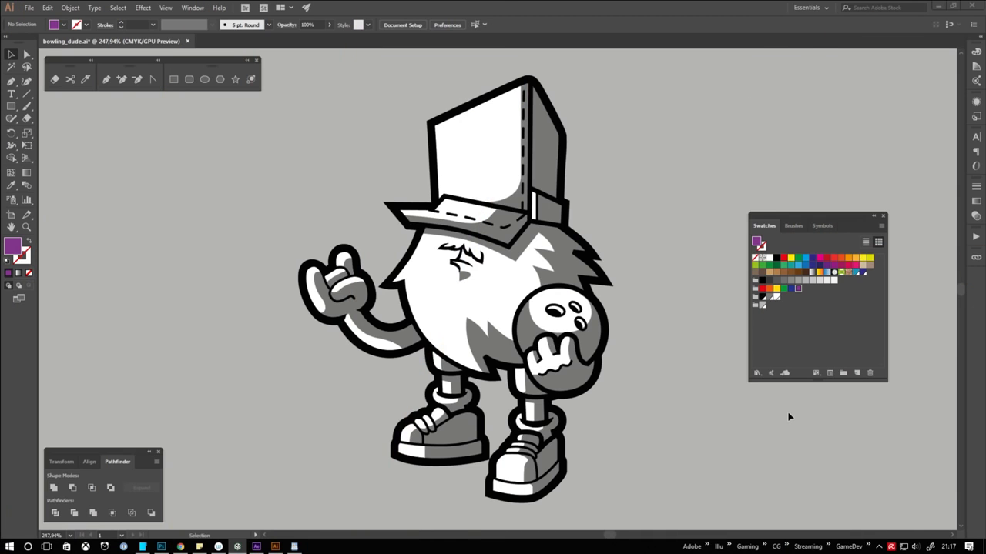
Set the fill to teal 1B8189 (H 186°, S 80%, B 54%) in the Color Picker
double_click(9, 249)
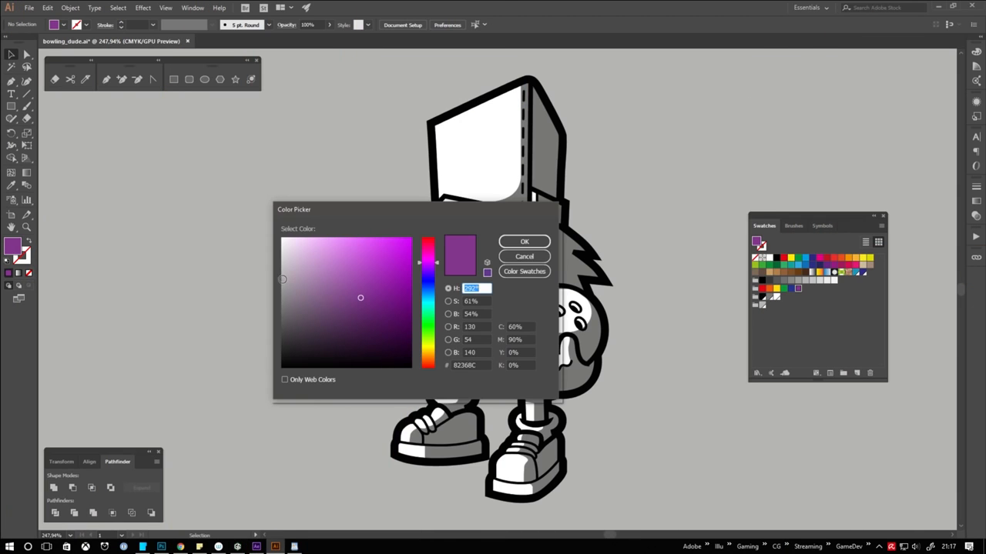
drag(374, 286, 374, 271)
click(429, 300)
click(386, 297)
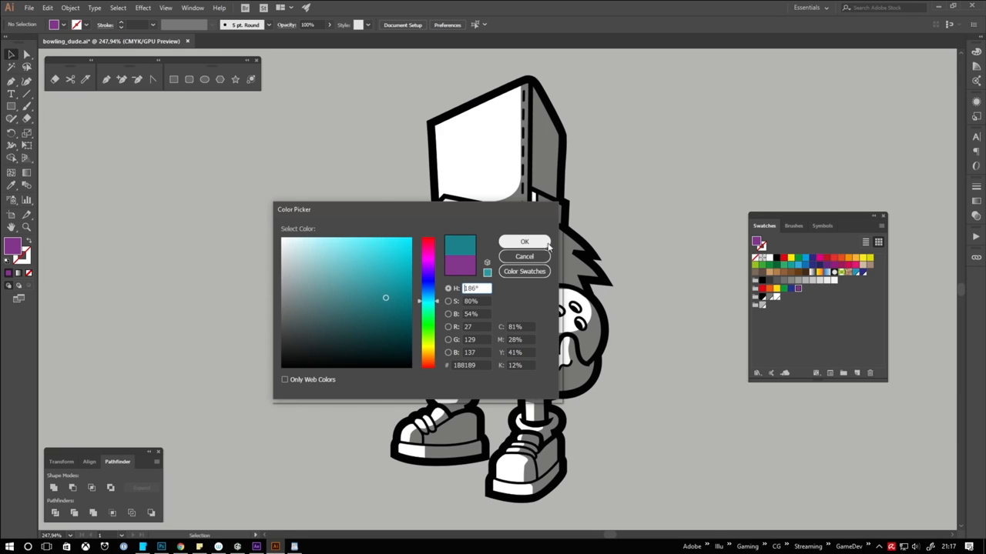
click(543, 245)
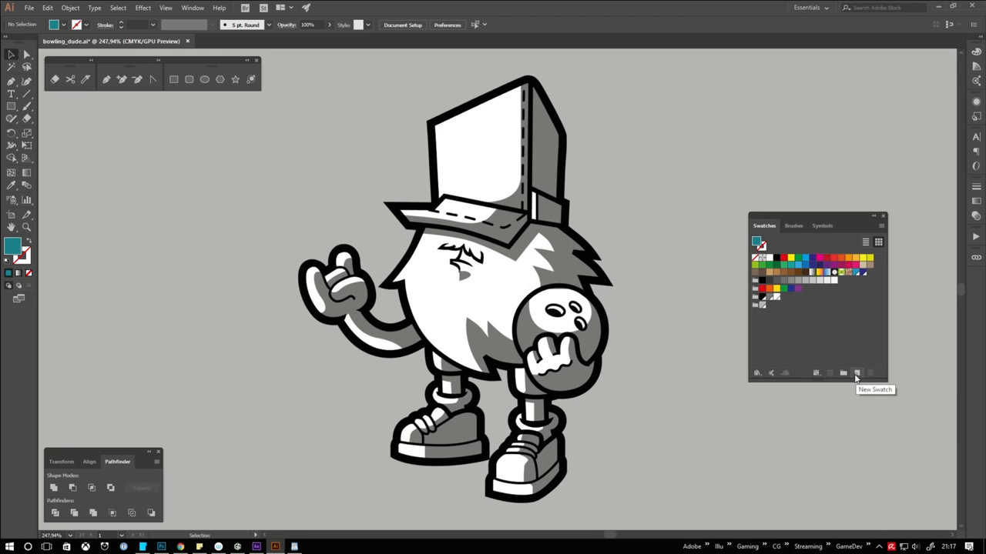
Save the teal fill as a new swatch with the Global option enabled
click(855, 375)
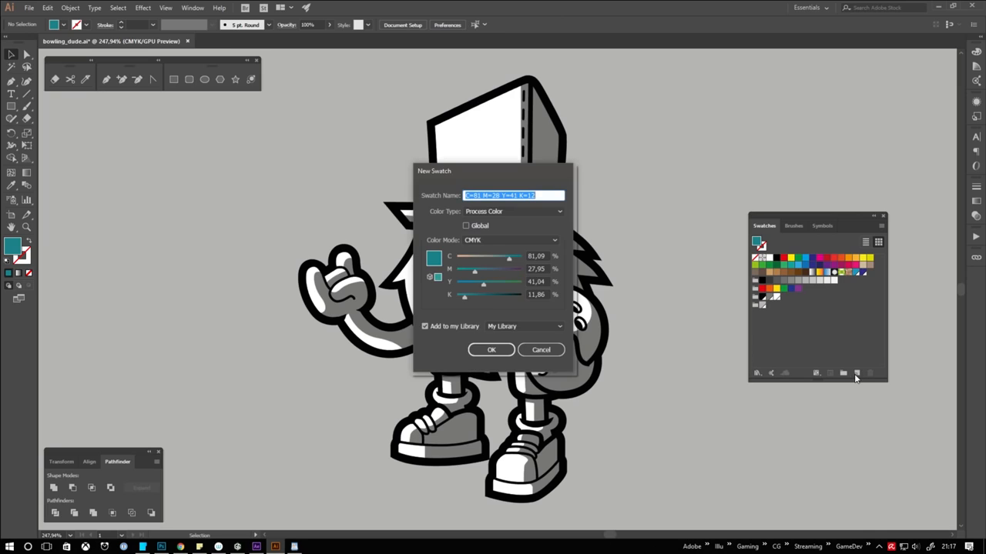
click(467, 226)
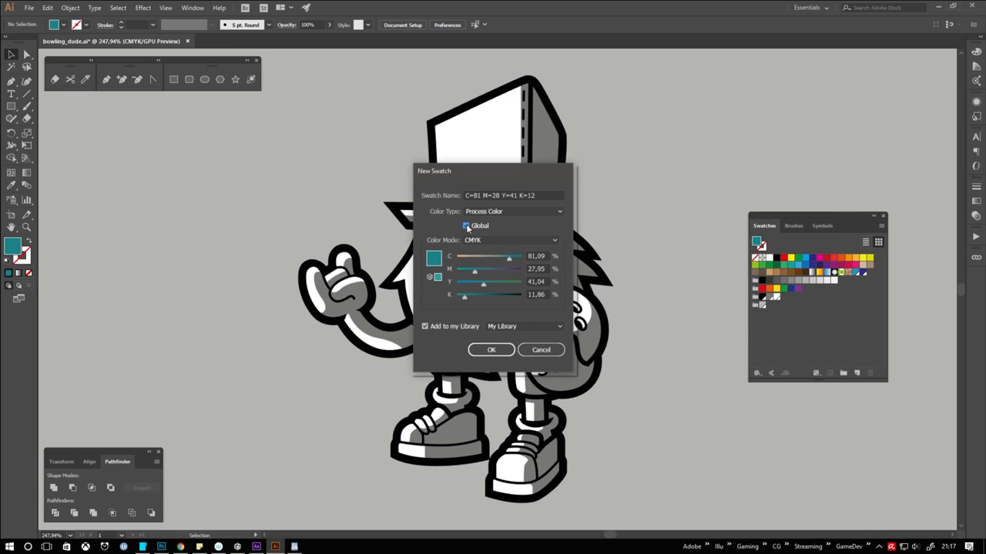
click(493, 350)
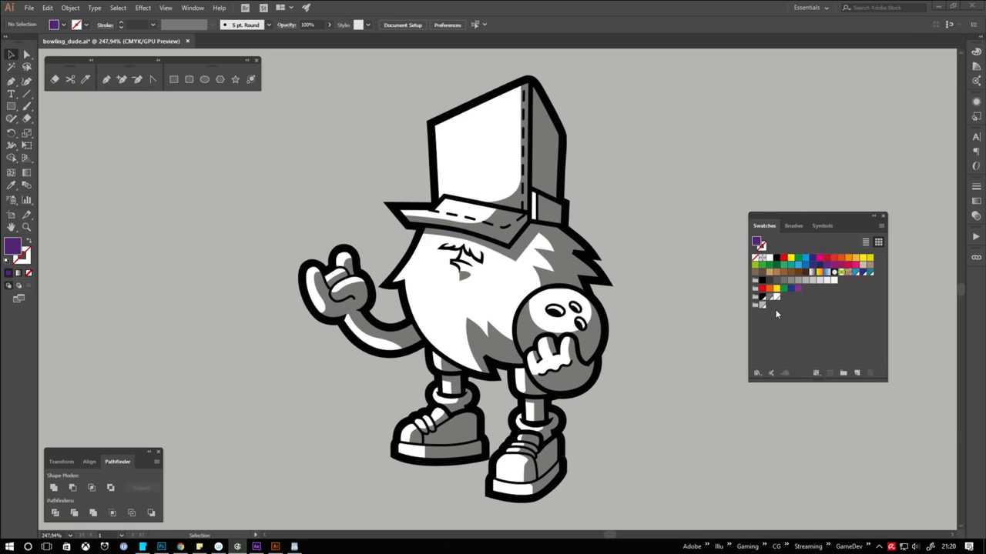
Mix a dark purple fill (420D68) and replace the black global swatch with it to recolour the outlines
double_click(12, 246)
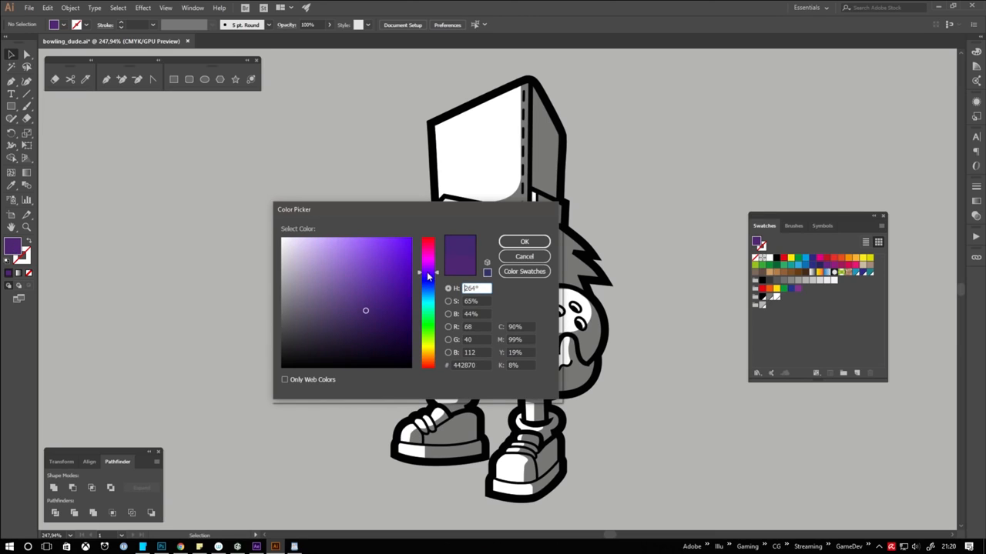
drag(428, 275, 428, 269)
drag(384, 309, 395, 315)
click(515, 243)
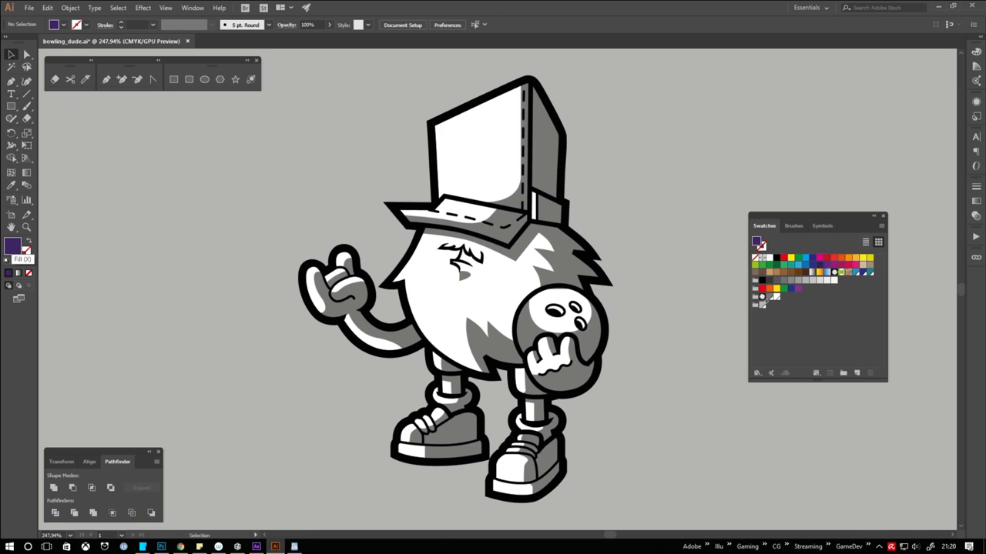
drag(765, 300, 762, 297)
Mix an orange-yellow fill and replace the grey global swatch with it to recolour the character's shading
double_click(11, 246)
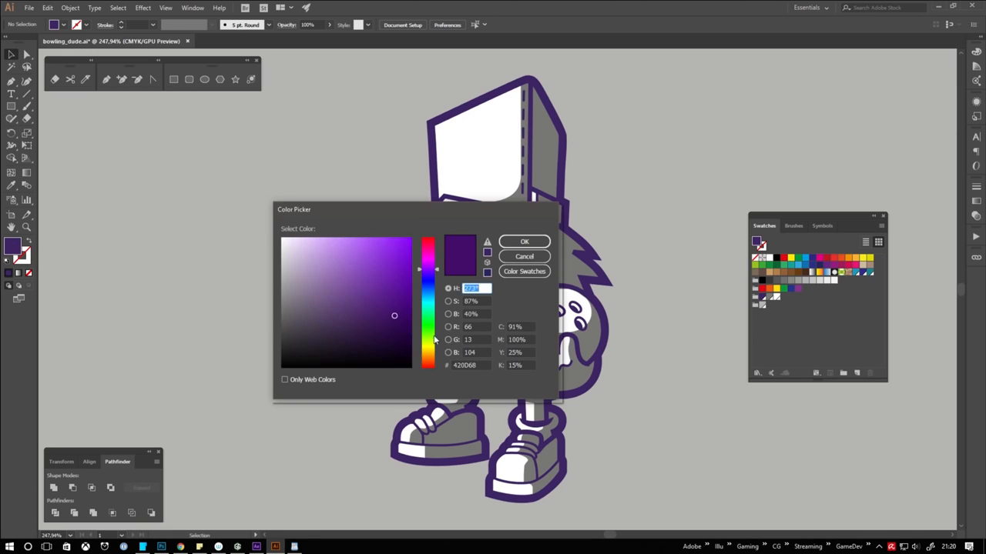
click(428, 353)
click(402, 246)
click(524, 242)
drag(12, 246, 770, 298)
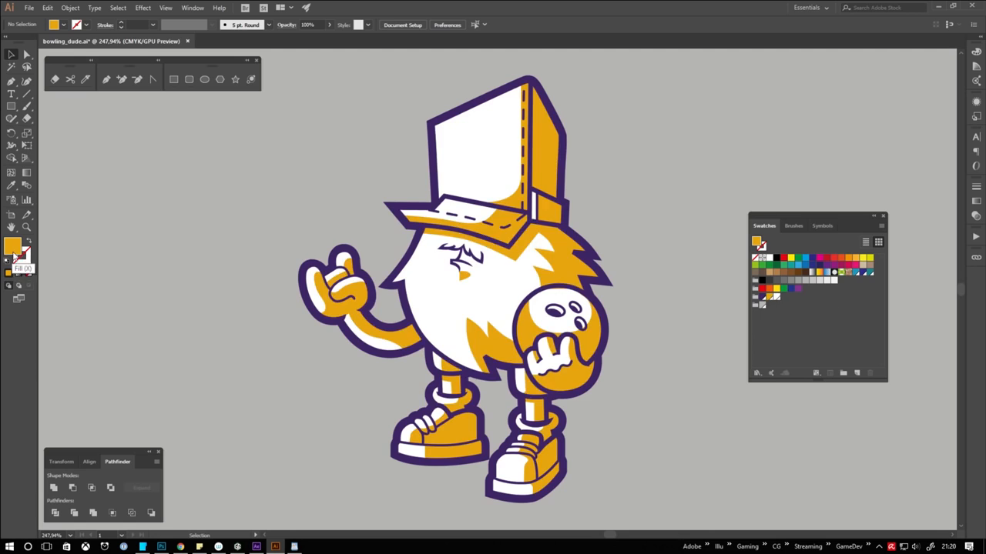
Mix a light blue fill and replace the swatch in the last colour group with it
double_click(12, 246)
click(428, 296)
click(359, 250)
click(525, 241)
drag(11, 247, 763, 305)
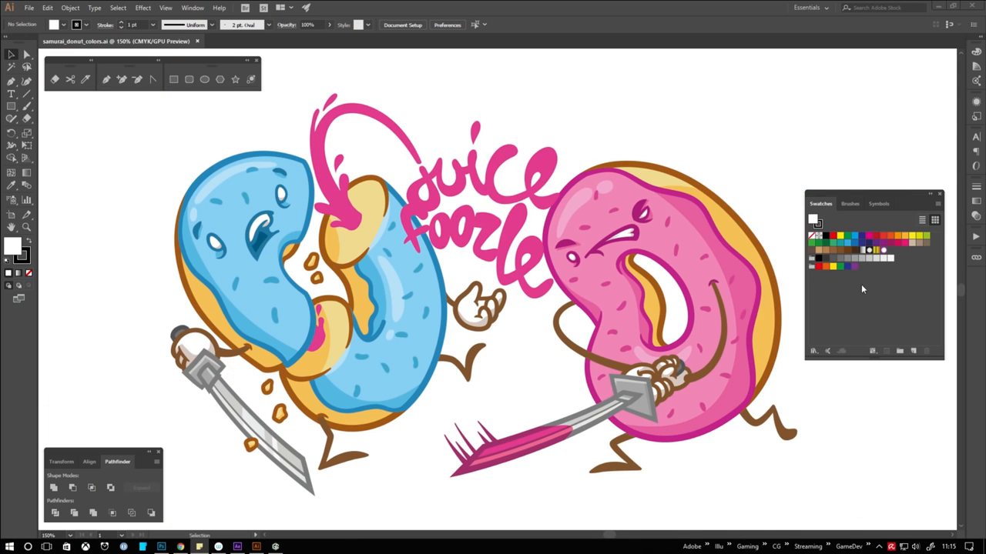
Select all the donut artwork and create a color group from Selected Artwork with Convert Process to Global enabled
click(825, 452)
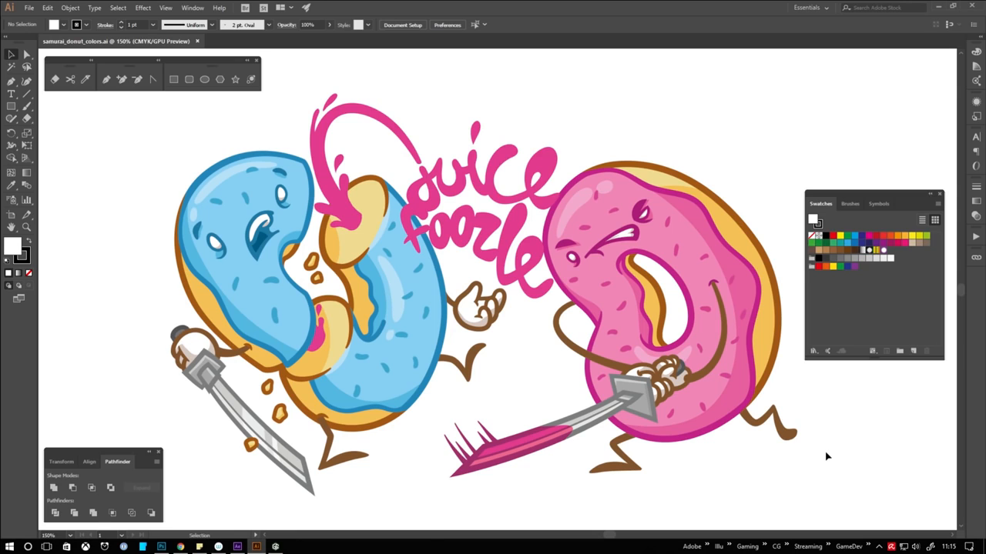
key(ctrl+a)
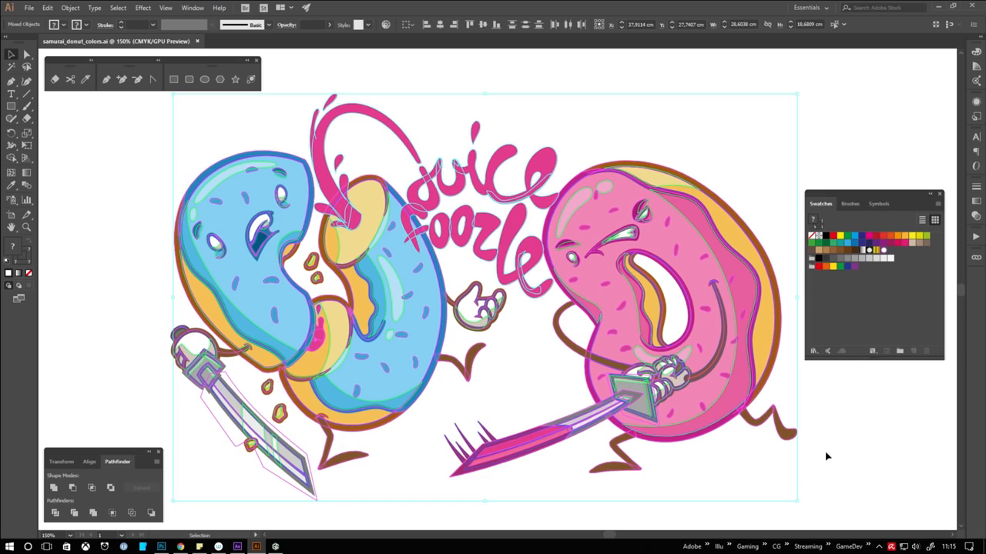
click(900, 352)
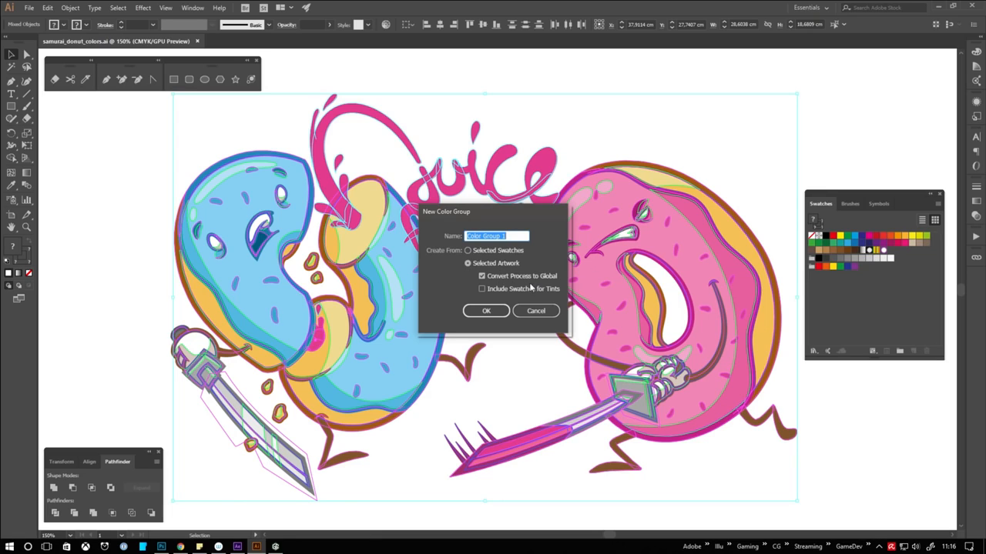
click(498, 312)
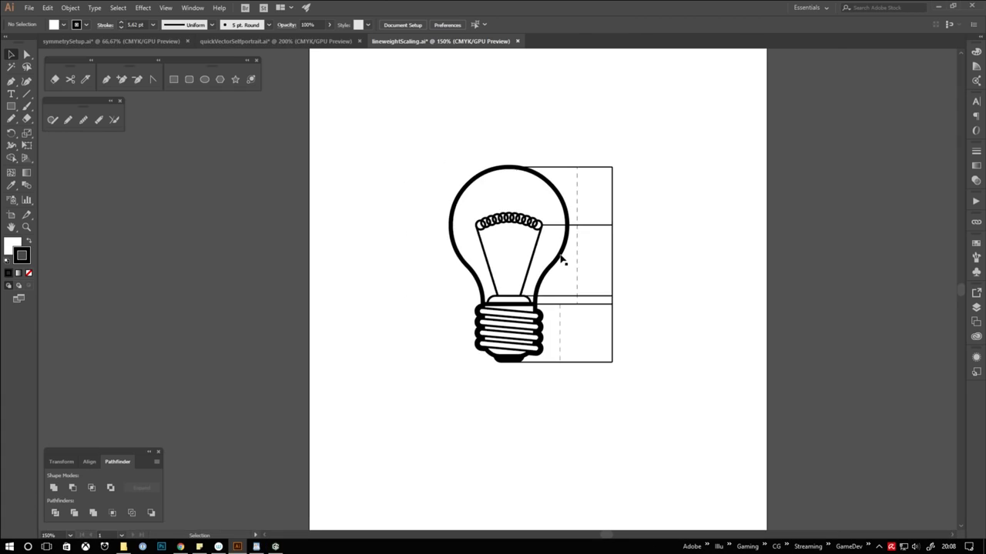
Duplicate the light bulb drawing beside the original and deselect it
drag(555, 261, 668, 261)
click(753, 301)
Check that Scale Strokes & Effects is enabled in the General preferences and scale the right bulb down to about 42.5 mm wide
key(ctrl+k)
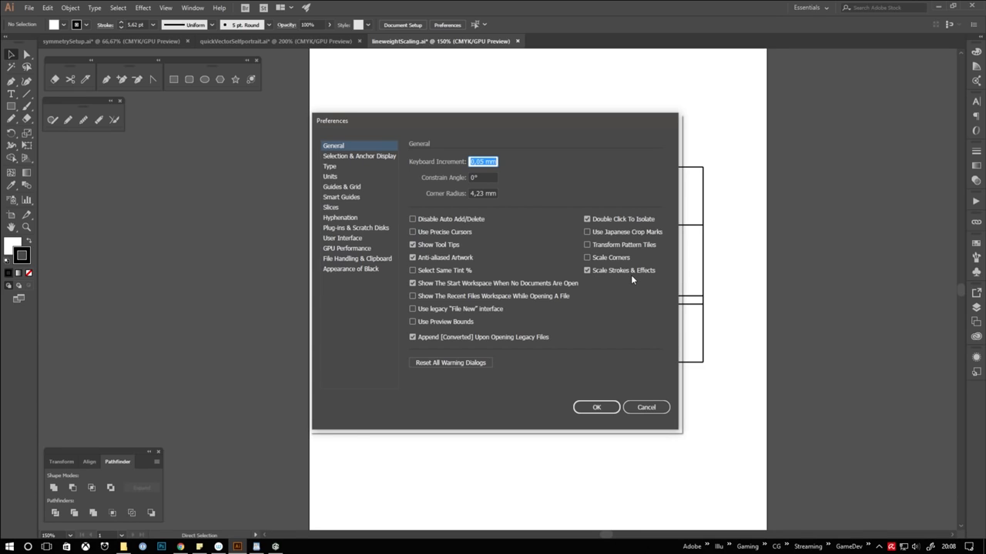
key(Return)
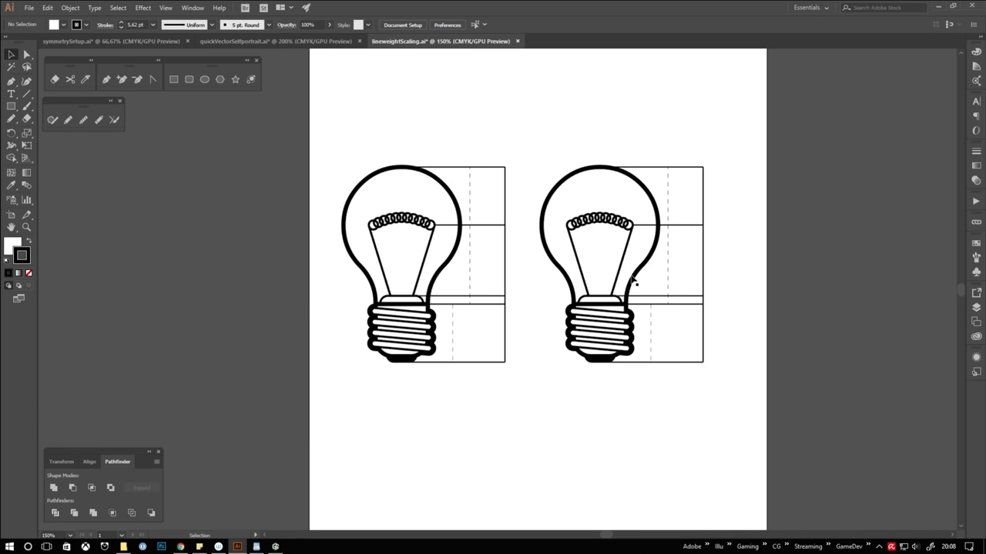
click(681, 230)
drag(702, 167, 536, 383)
click(676, 229)
drag(653, 227, 636, 245)
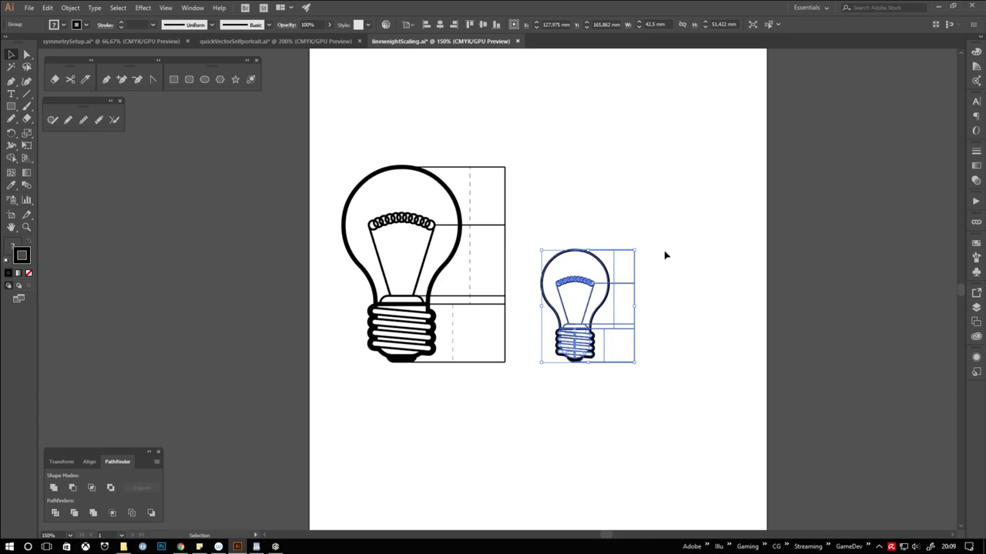
Disable Scale Strokes & Effects in the General preferences, enlarge the right bulb again and deselect it
key(ctrl+k)
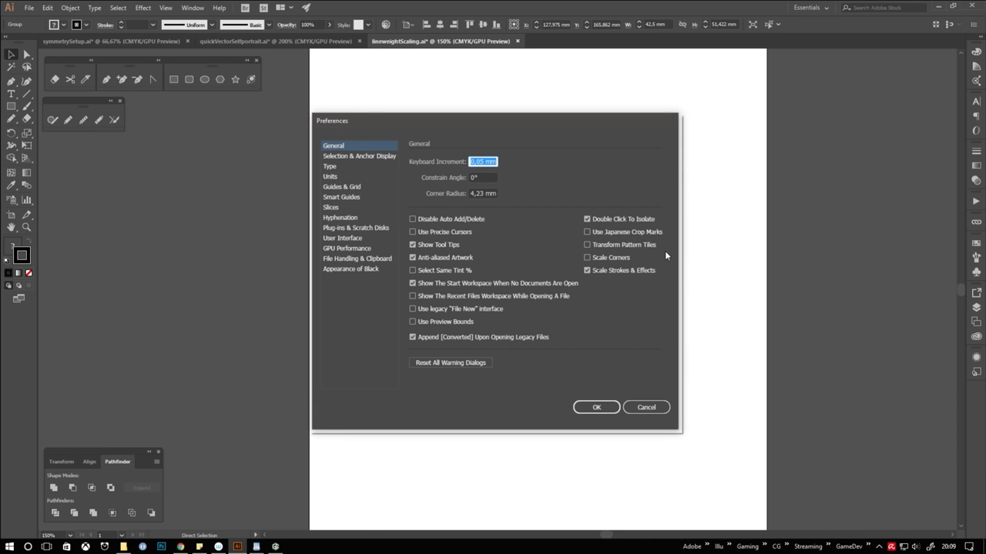
click(595, 274)
key(Return)
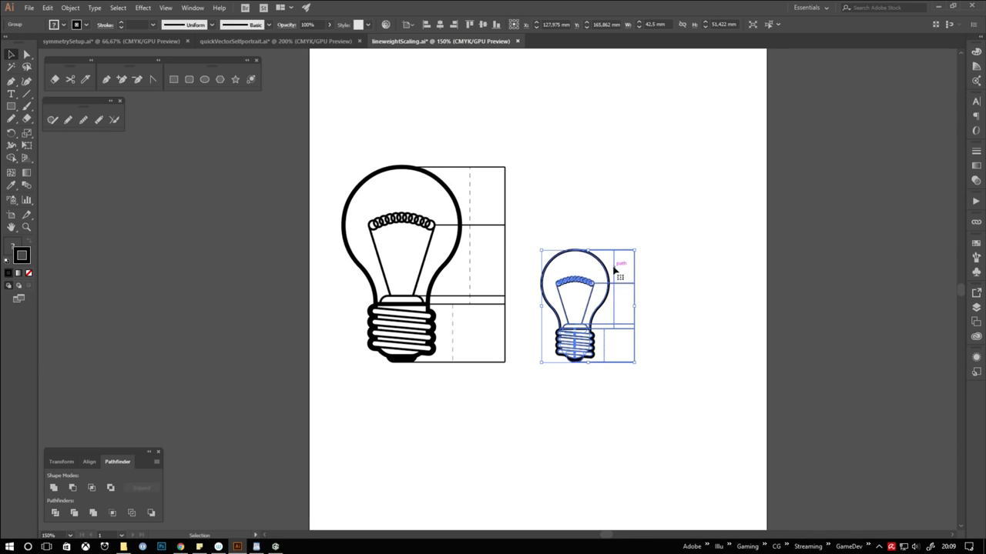
drag(635, 250, 717, 165)
click(730, 187)
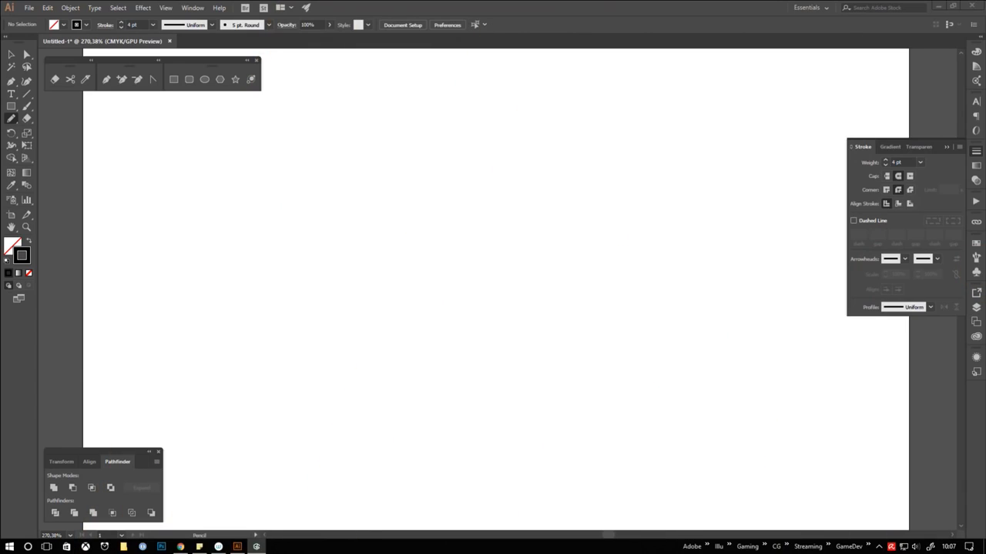
Sketch a jagged round face outline and an ear with overlapping 4 pt Pencil strokes
drag(416, 205, 469, 363)
mouse_move(545, 331)
mouse_down()
mouse_move(549, 199)
mouse_move(575, 255)
mouse_move(605, 211)
mouse_up()
drag(597, 214, 598, 232)
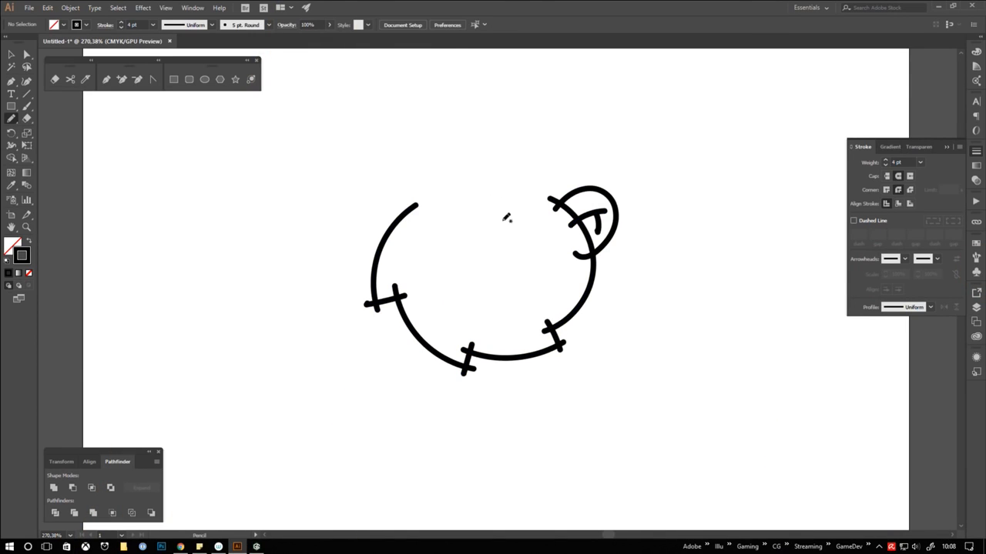
mouse_move(444, 188)
mouse_down()
mouse_move(389, 242)
mouse_move(393, 233)
mouse_up()
key(ctrl+z)
Sketch a baseball cap over the head with a curved brim, rounded crown, side seam and back band
key(ctrl+z)
key(ctrl+z)
mouse_move(429, 179)
mouse_down()
mouse_move(396, 218)
mouse_move(429, 208)
mouse_up()
drag(316, 191, 539, 201)
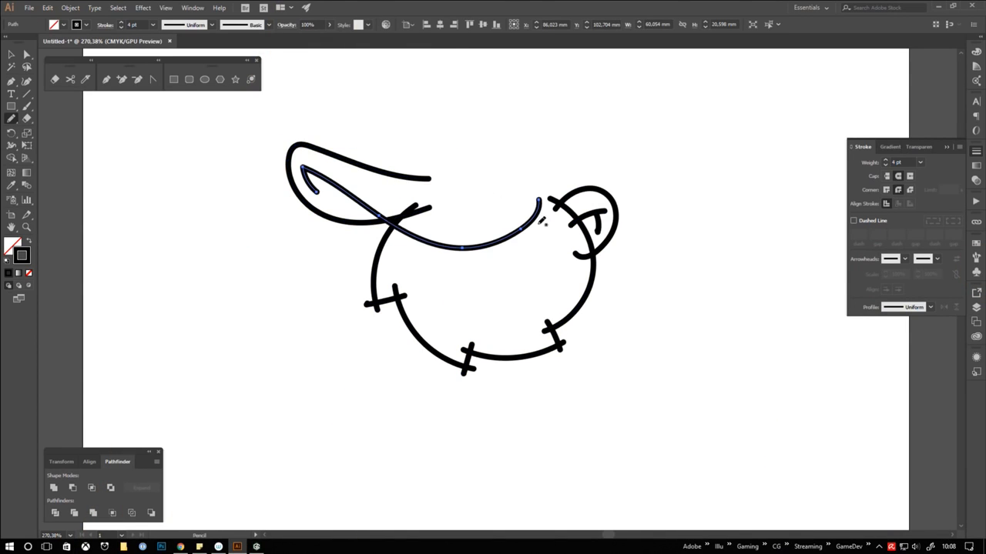
mouse_move(420, 175)
mouse_down()
mouse_move(559, 210)
mouse_move(574, 190)
mouse_up()
key(ctrl+z)
mouse_move(425, 176)
mouse_down()
mouse_move(580, 190)
mouse_move(572, 191)
mouse_up()
key(ctrl+z)
mouse_move(490, 70)
mouse_down()
mouse_move(537, 206)
mouse_move(577, 180)
mouse_up()
drag(541, 207, 571, 195)
ctrl+click(641, 321)
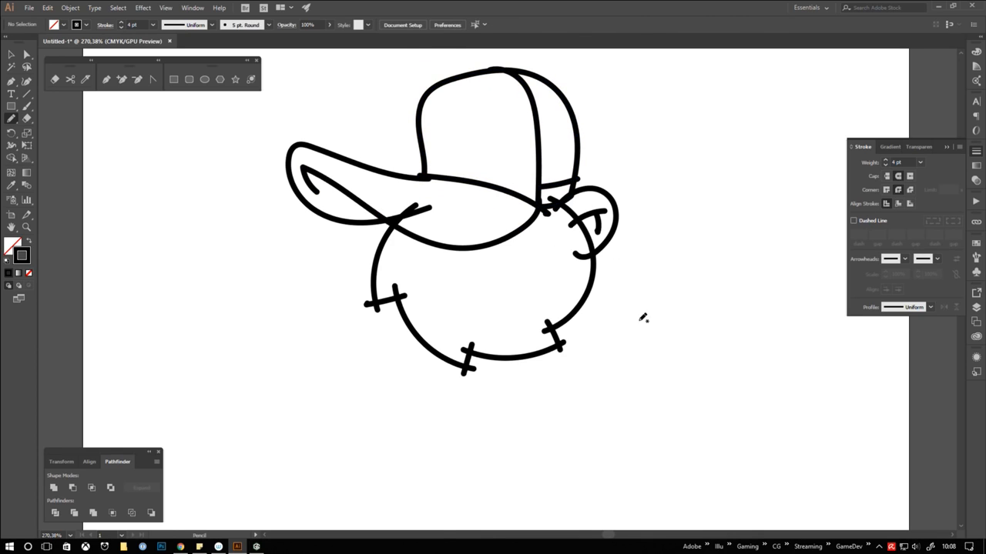
Sketch the curved inner face shape with a notched lower edge directly below the cap brim
mouse_move(432, 243)
mouse_down()
mouse_move(432, 271)
mouse_move(480, 283)
mouse_up()
drag(474, 283, 506, 239)
ctrl+click(622, 383)
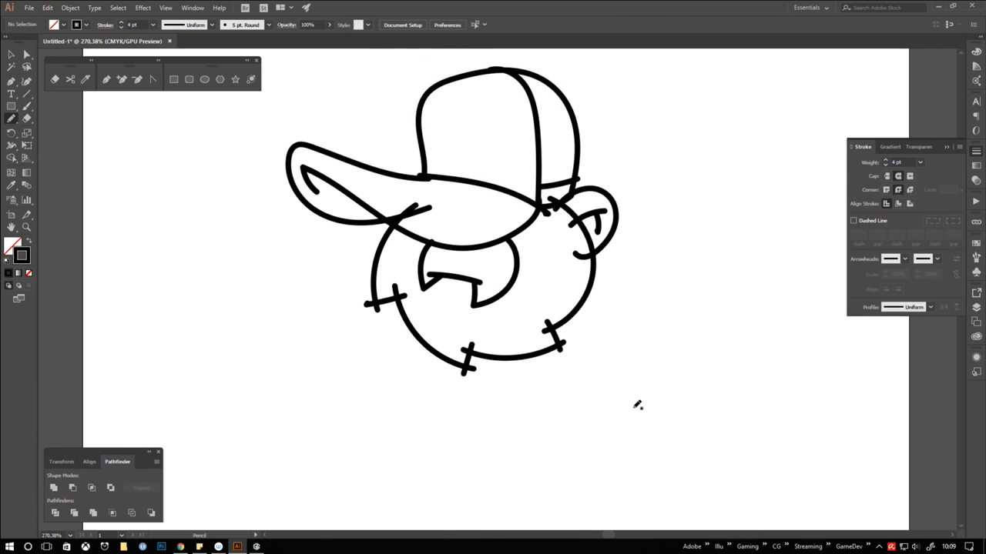
Merge the crossing stroke ends along the jagged face outline into clean corners with the Join Tool
click(11, 119)
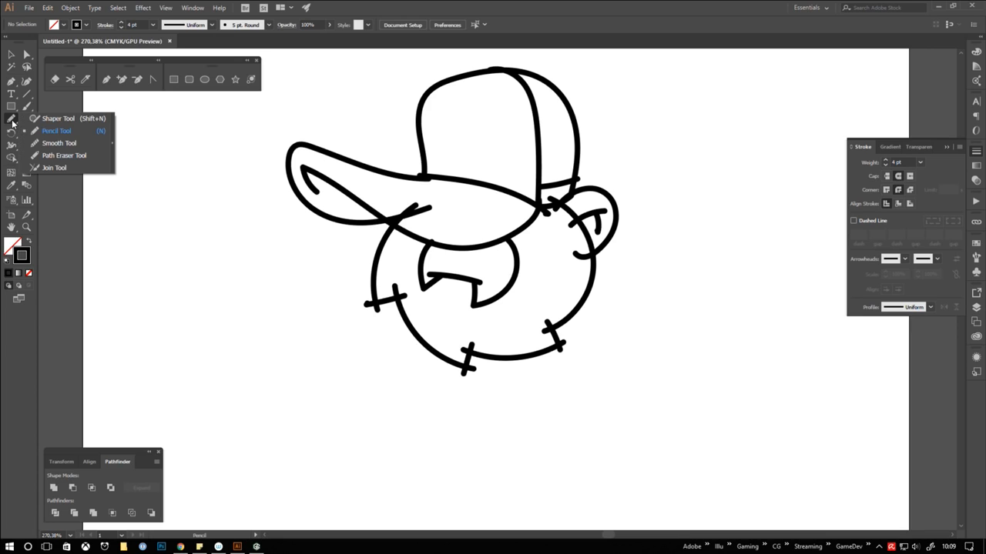
click(54, 168)
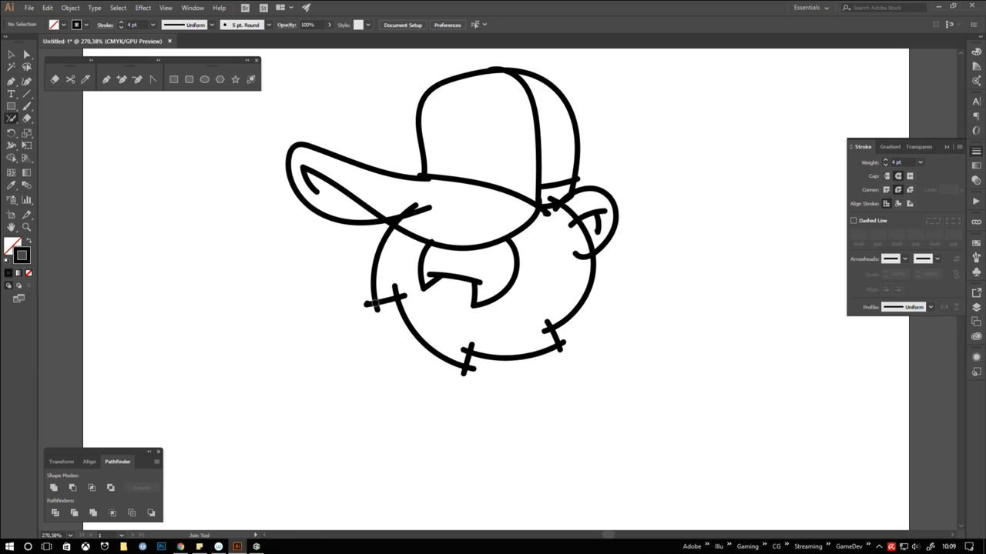
drag(370, 309, 374, 304)
drag(459, 380, 474, 371)
drag(391, 290, 405, 295)
drag(473, 346, 463, 350)
drag(544, 317, 550, 339)
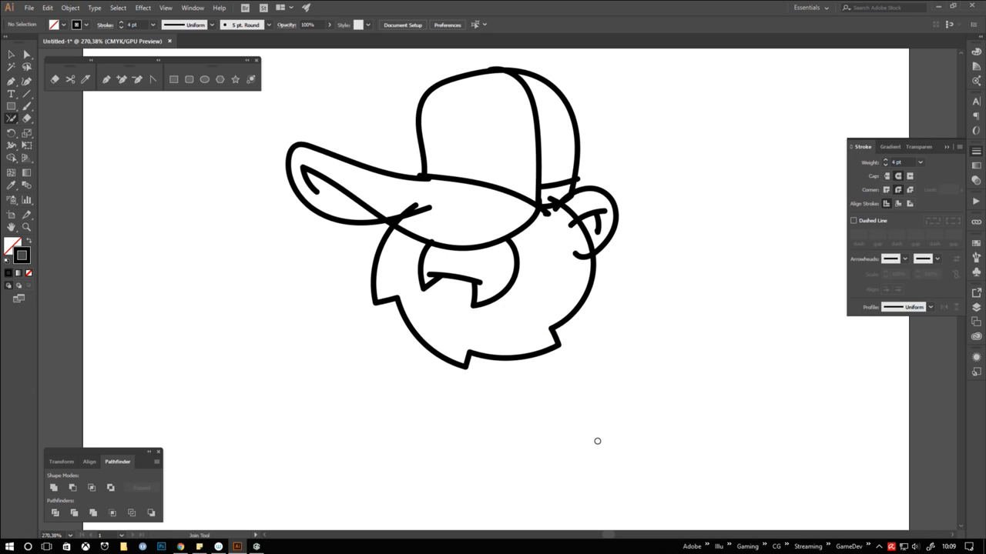
Group the cap brim strokes and join their overlapping ends into clean corners
ctrl+click(522, 229)
ctrl+shift+click(504, 191)
ctrl+shift+click(406, 177)
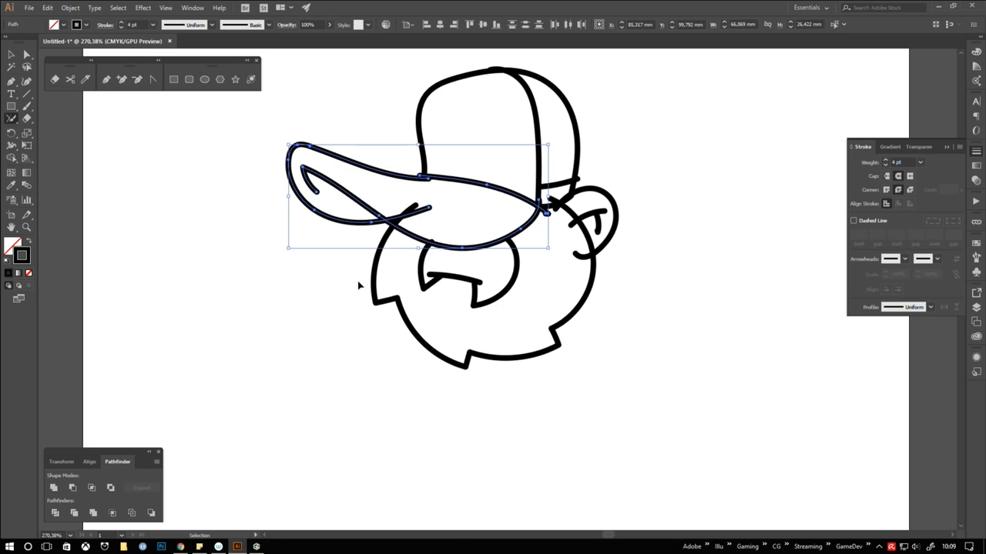
key(ctrl+g)
double_click(493, 248)
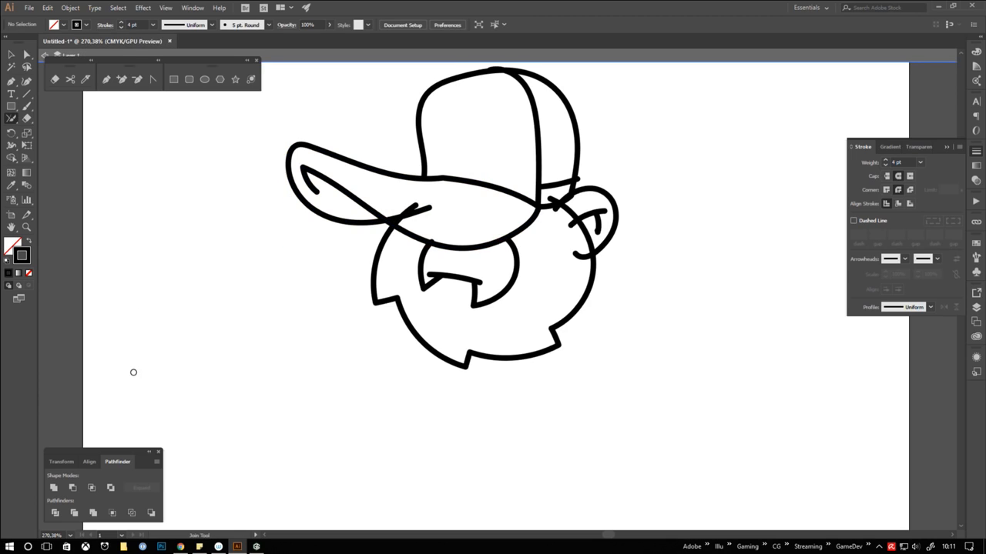
Isolate the face outline and cut off its front end where it runs past the brim with the Scissors tool
click(70, 79)
ctrl+double_click(382, 243)
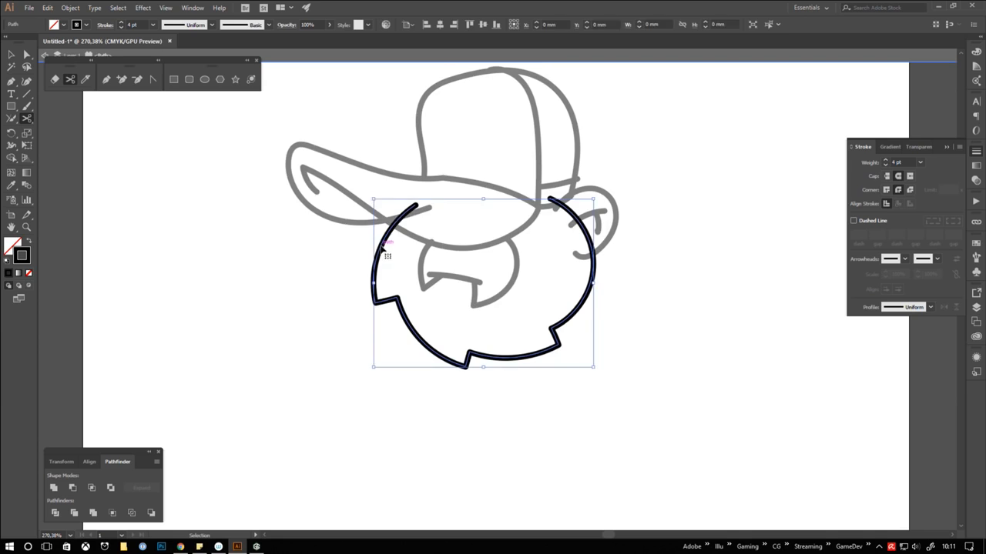
click(395, 223)
ctrl+click(403, 214)
key(Delete)
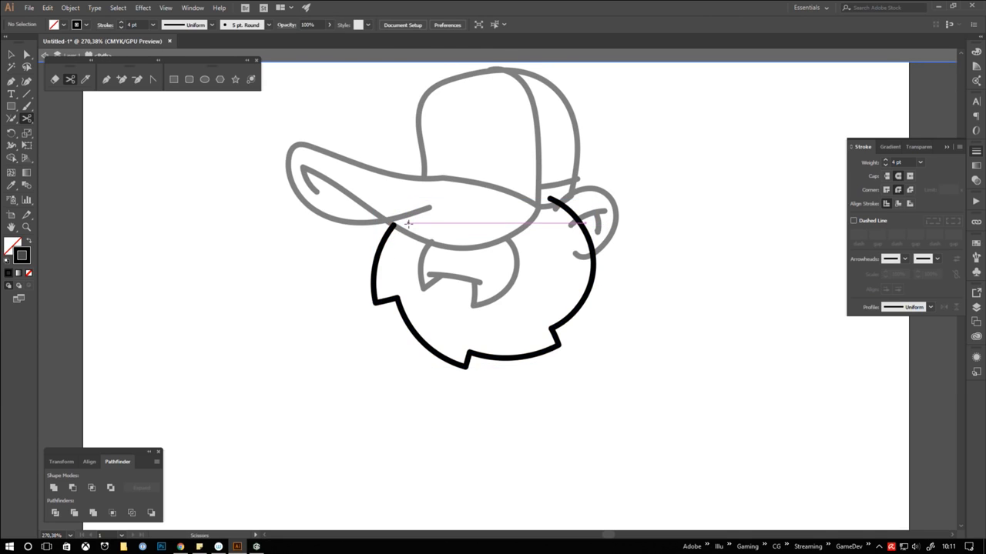
ctrl+double_click(455, 307)
Isolate the front stroke of the inner face shape and trim its upper end at the brim
ctrl+double_click(422, 264)
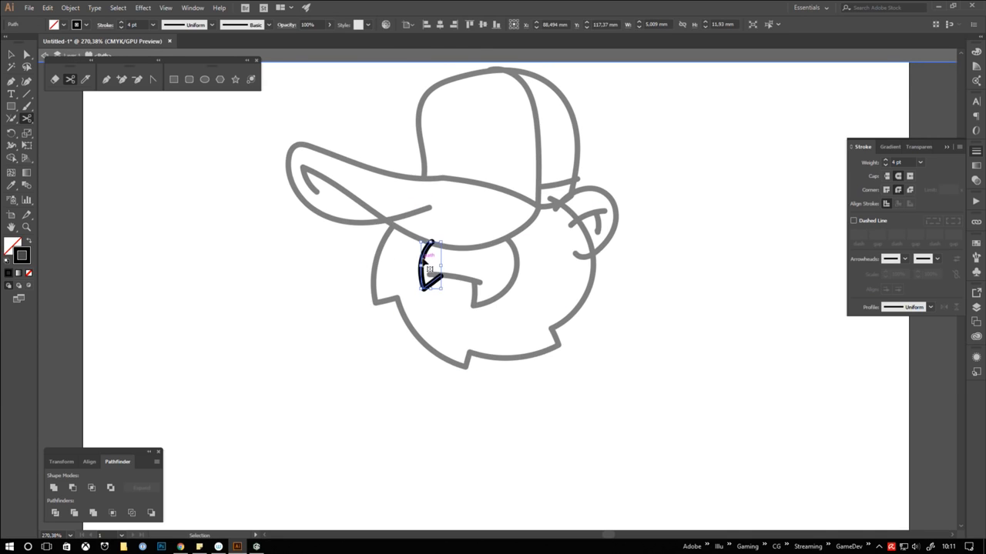
click(430, 244)
ctrl+click(433, 241)
key(Delete)
ctrl+double_click(574, 278)
Isolate the brim group and cut away the end of its underside stroke that crosses into the visor
ctrl+double_click(408, 215)
click(386, 221)
ctrl+click(417, 212)
key(Delete)
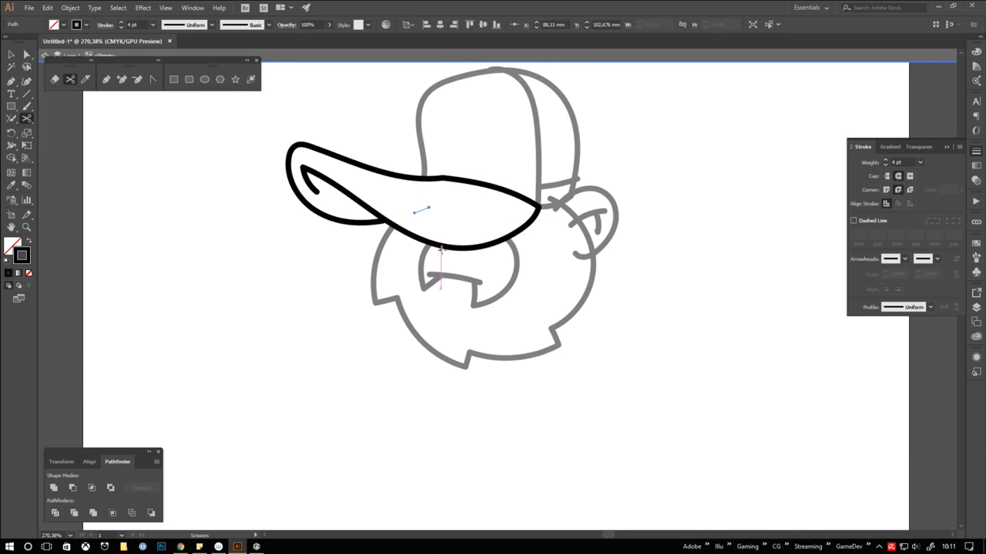
ctrl+double_click(560, 166)
Isolate the cap's side seam and trim its upper end where it meets the crown outline
ctrl+double_click(538, 147)
click(504, 71)
key(Delete)
key(Delete)
ctrl+double_click(609, 167)
Isolate the cap's back band line and trim the end protruding beyond the crown's rear edge
ctrl+double_click(560, 184)
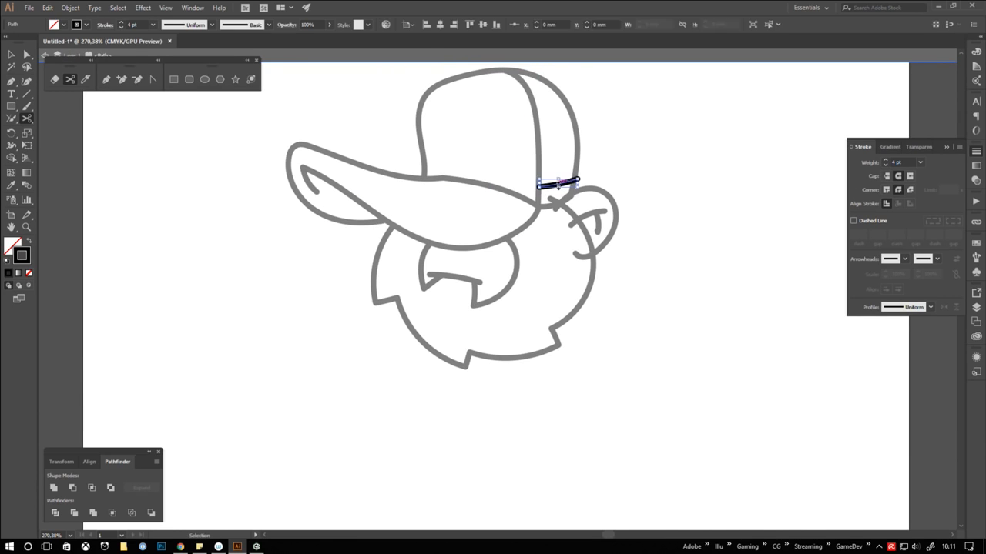
click(574, 180)
key(Delete)
key(Delete)
ctrl+double_click(632, 460)
Isolate the face outline and cut off its rear end where it extends under the cap
ctrl+double_click(565, 206)
click(560, 203)
key(Delete)
key(Delete)
ctrl+double_click(634, 418)
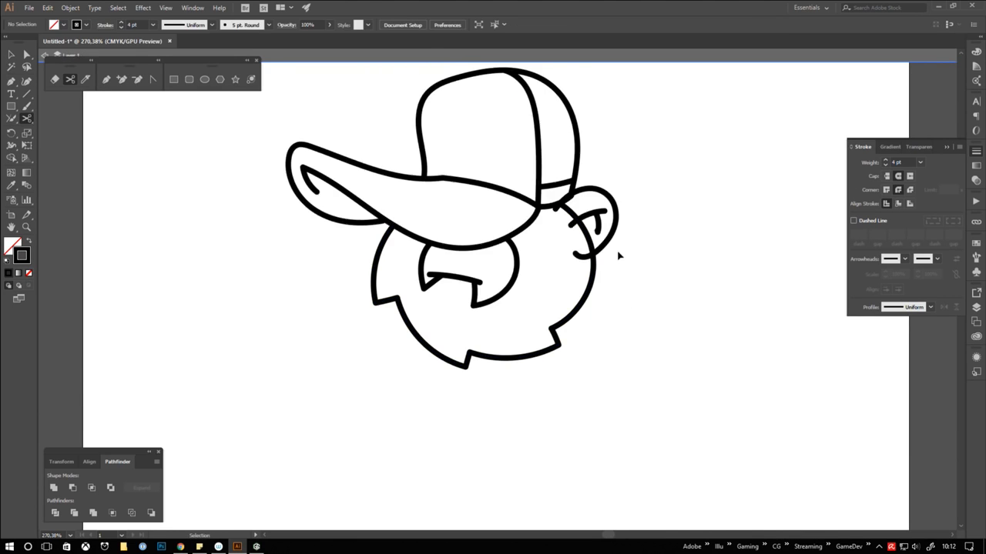
Isolate the ear's inner line and remove the end that crosses over the face outline
ctrl+double_click(579, 219)
click(578, 221)
ctrl+click(571, 224)
key(Delete)
ctrl+double_click(603, 198)
Isolate the ear's outer curve and cut off both ends that overlap the face outline
ctrl+double_click(606, 194)
click(562, 203)
click(594, 253)
key(Delete)
key(Delete)
ctrl+click(558, 206)
key(Delete)
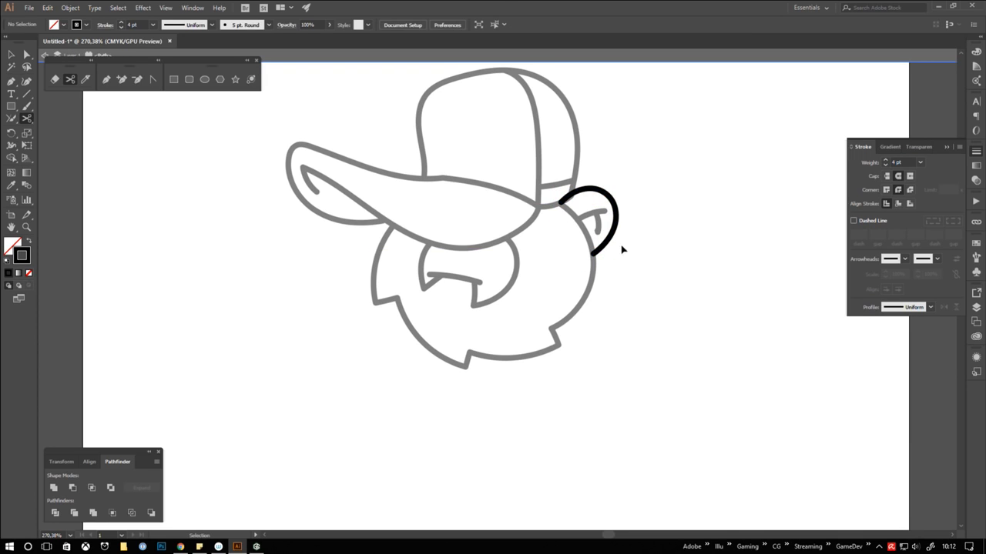
ctrl+double_click(622, 249)
Remove the leftover stroke end where the ear meets the back of the cap
ctrl+double_click(557, 205)
click(560, 202)
key(Delete)
key(Delete)
ctrl+double_click(644, 445)
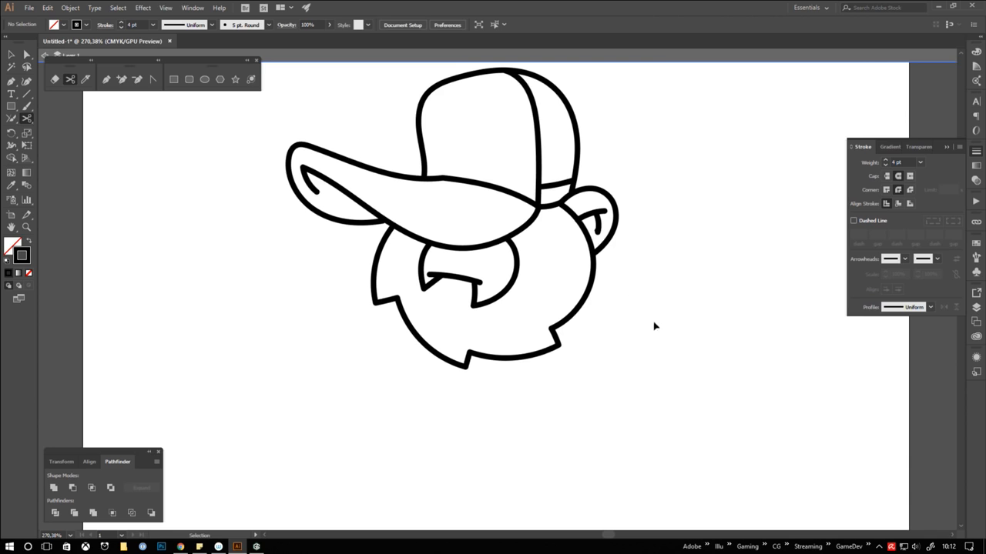
Thicken the jagged face outline at its outer points and rear curve with the Width tool, keeping the inner notches narrower
drag(677, 229, 653, 294)
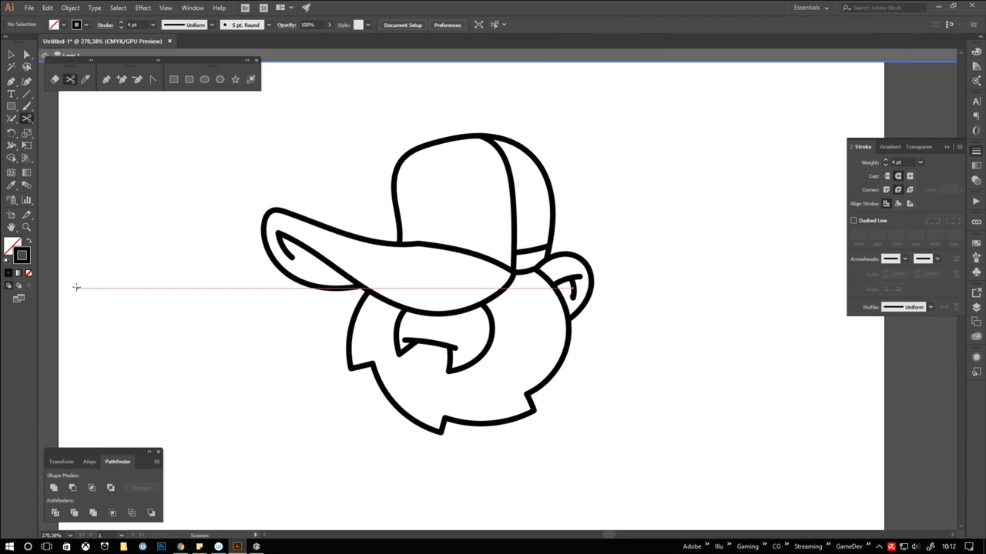
click(27, 55)
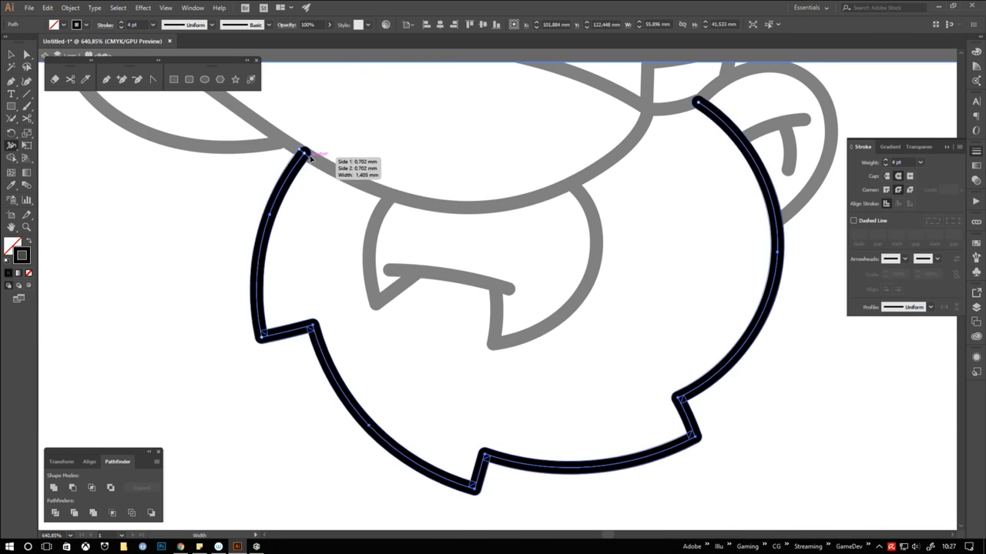
drag(474, 488, 480, 499)
drag(695, 437, 708, 443)
drag(755, 326, 768, 333)
drag(688, 405, 683, 402)
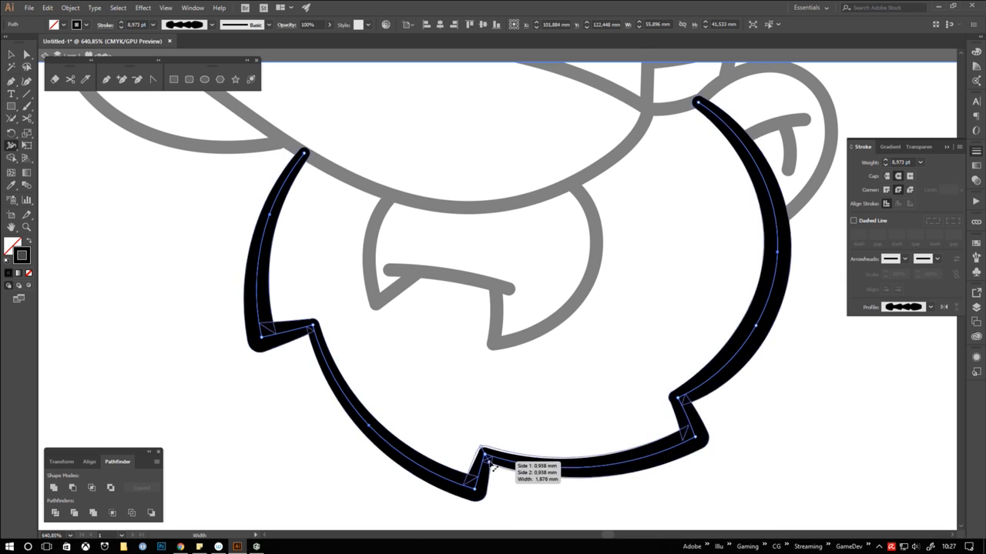
drag(490, 465, 488, 460)
drag(305, 339, 308, 334)
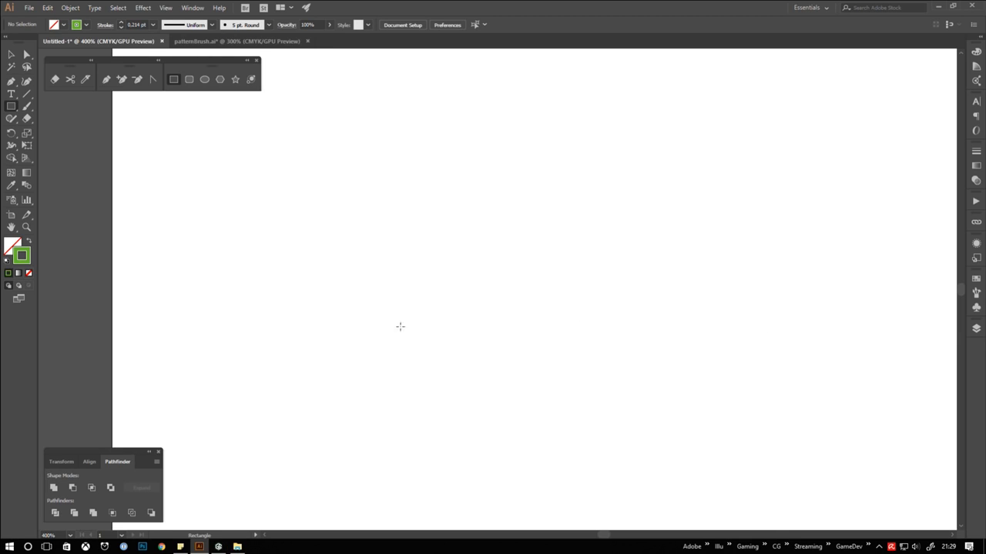
Set up a guide box divided into four equal columns with a green 0,25 pt stroke
mouse_move(382, 330)
mouse_down()
mouse_move(409, 266)
mouse_move(419, 298)
mouse_move(435, 290)
mouse_up()
drag(347, 250, 527, 377)
click(947, 147)
Rename the guide box's layer as GUIDES, lock it and add a new layer above it
drag(705, 208, 274, 374)
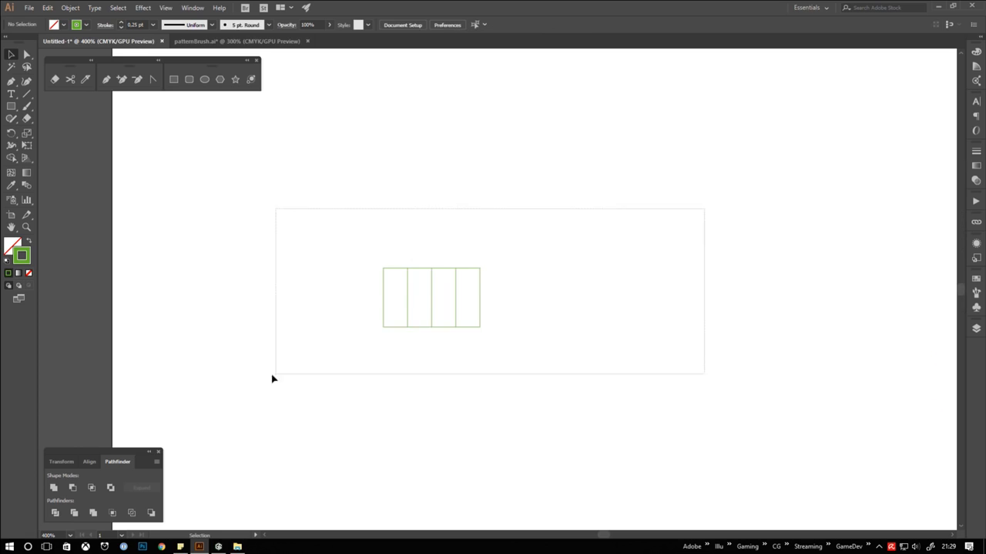
click(975, 329)
drag(822, 278, 663, 265)
double_click(712, 280)
text(GUIDES)
key(Return)
click(670, 280)
click(777, 501)
Draw a symmetrical bell-shaped wave across the guide box with the Pen tool, from lower corner to lower corner through the top centre
click(11, 81)
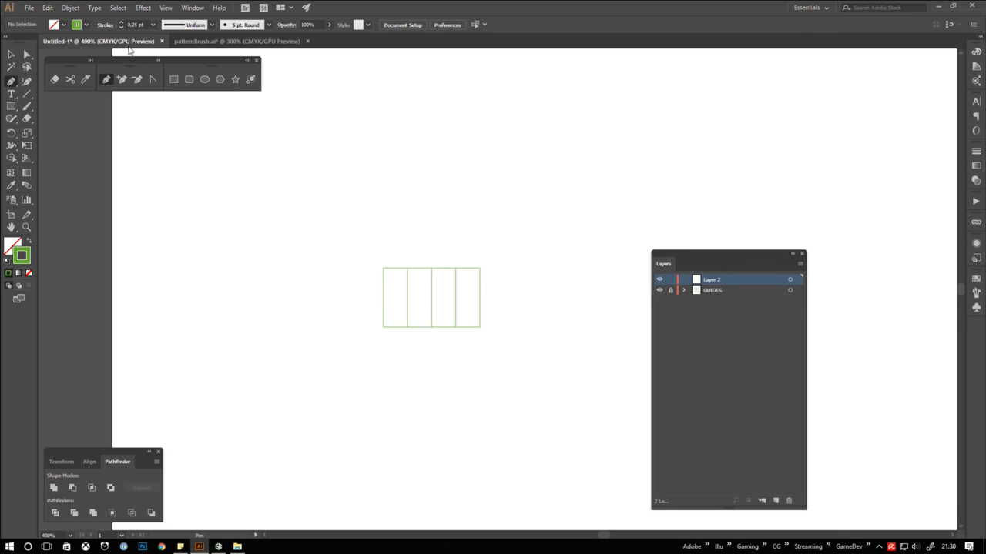
click(165, 7)
click(433, 375)
drag(408, 329, 408, 327)
drag(431, 268, 455, 268)
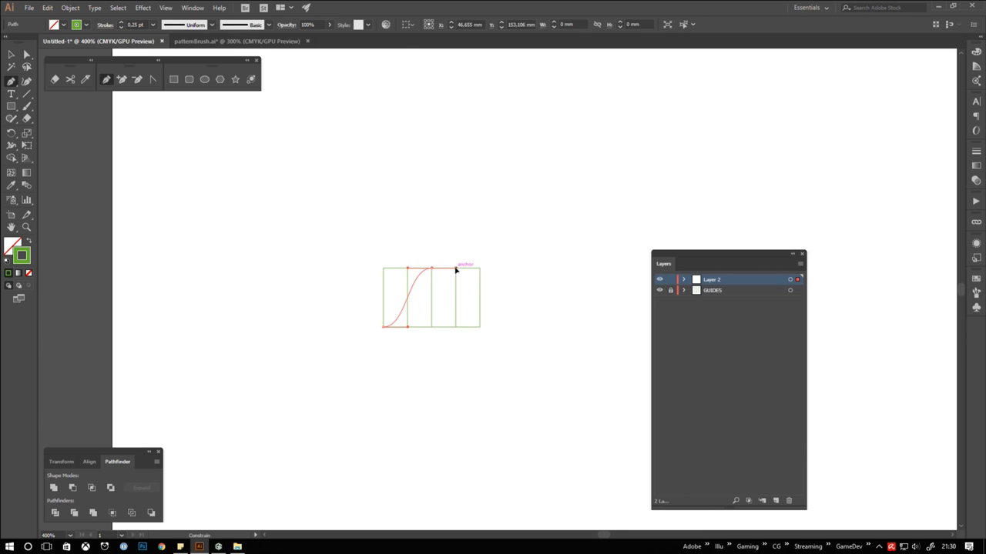
drag(479, 326, 505, 330)
ctrl+click(506, 349)
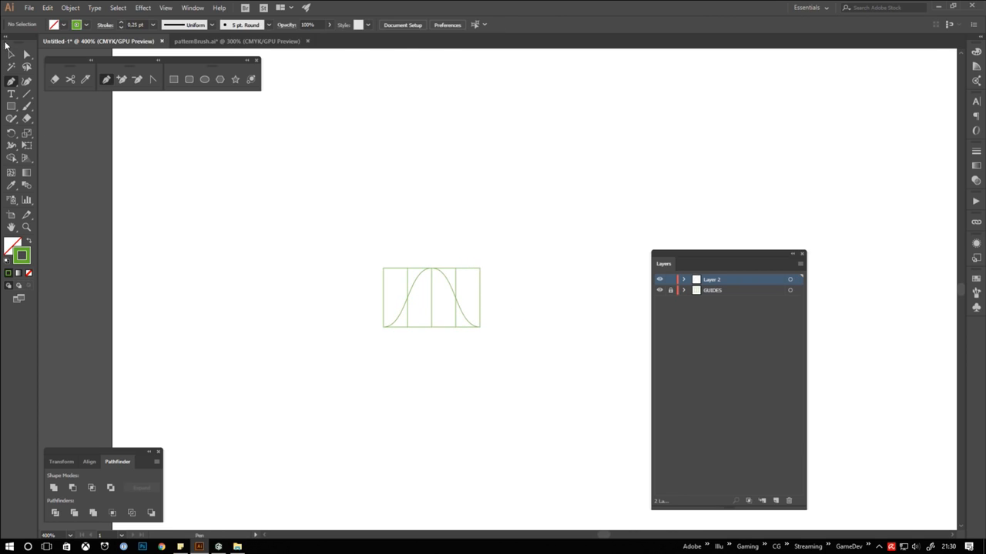
Hide the GUIDES layer and change the wave curve's stroke to black
click(11, 54)
click(659, 291)
drag(335, 229, 512, 365)
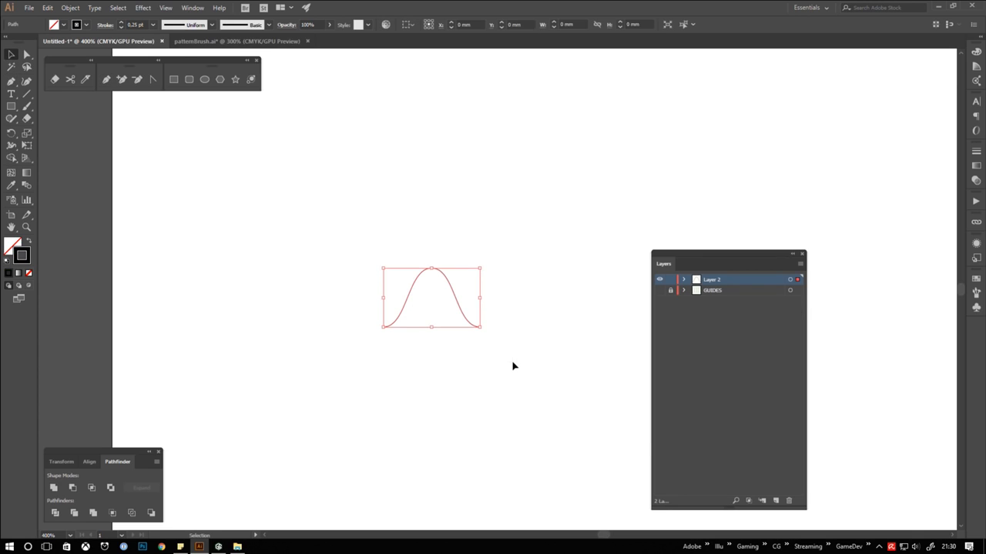
drag(715, 255, 962, 331)
Create a new Pattern Brush from the selected wave curve with the default options
click(977, 294)
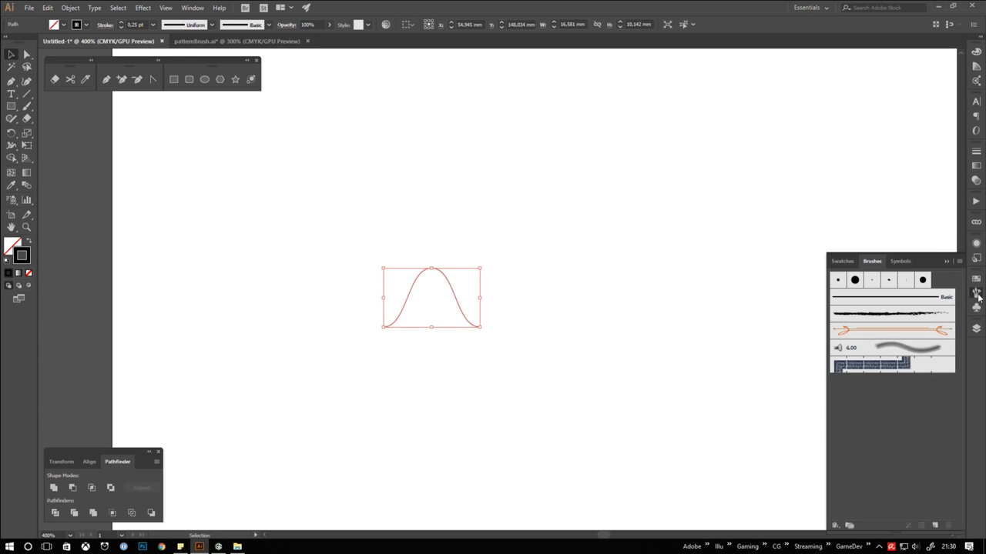
drag(927, 258, 864, 220)
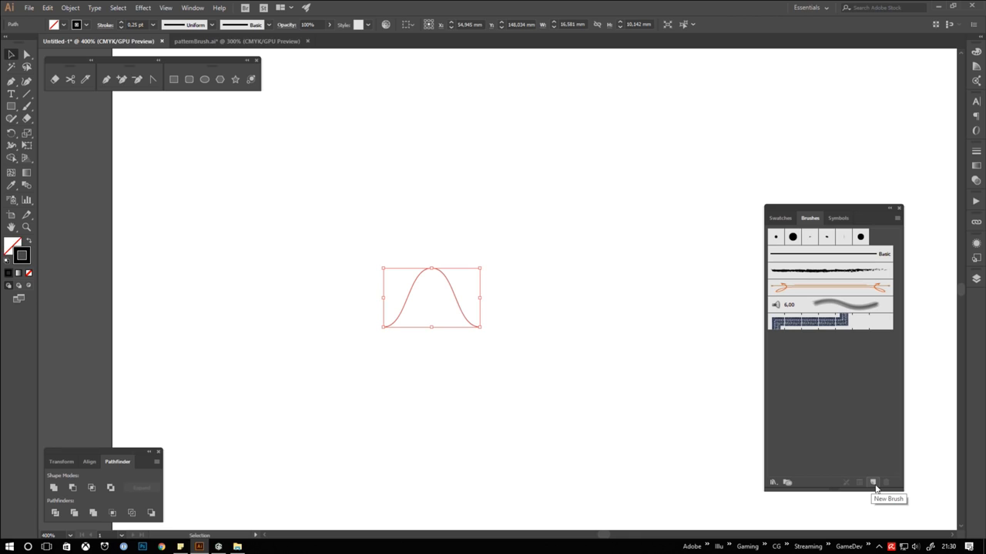
click(873, 483)
click(454, 326)
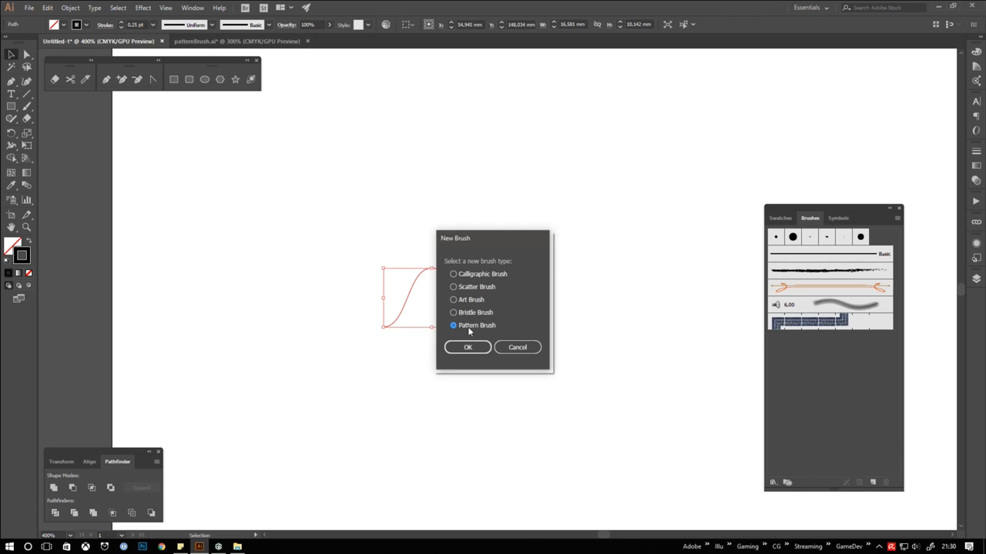
click(469, 347)
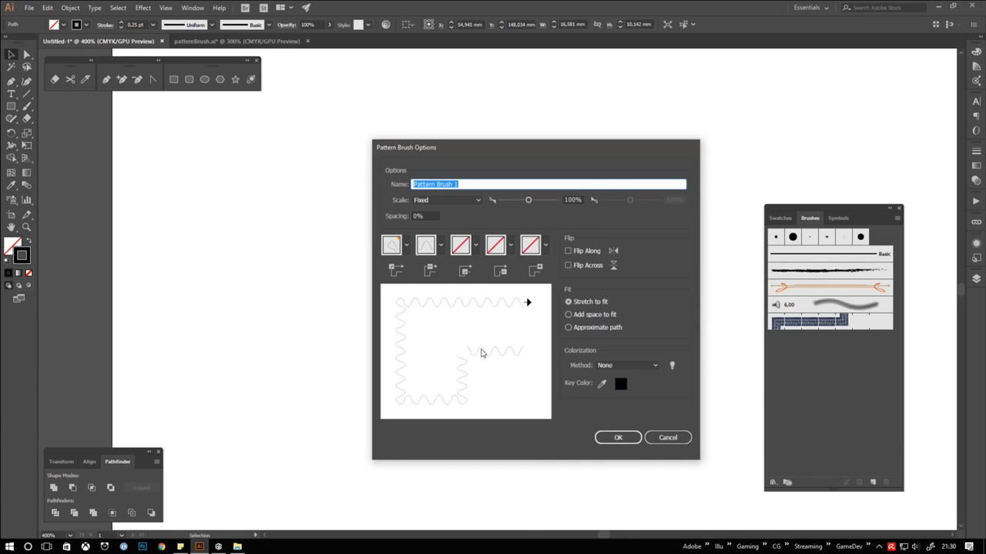
click(618, 438)
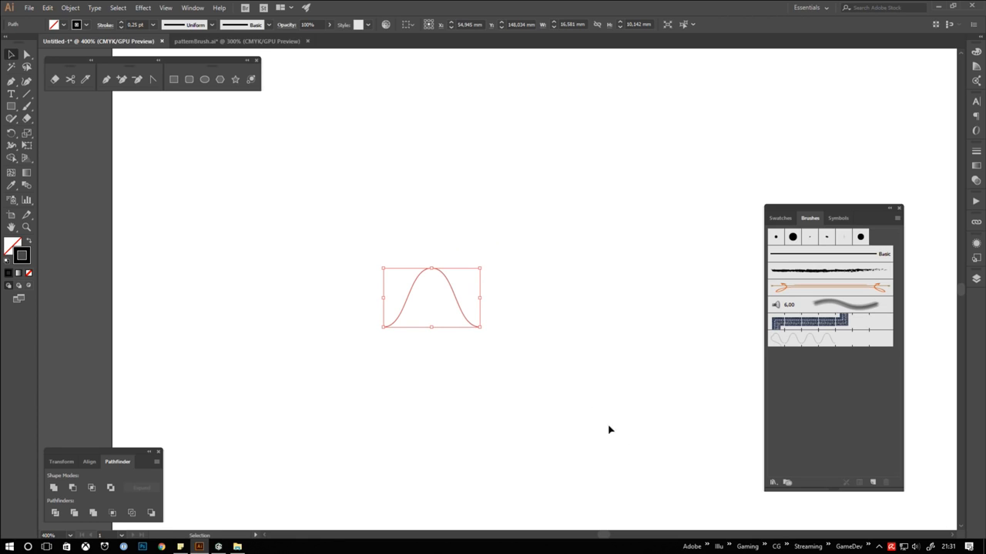
Move the wave curve aside, draw a circle about 42 mm in diameter and apply the wave pattern brush to it
drag(590, 308, 314, 269)
click(204, 79)
mouse_move(323, 156)
mouse_down()
mouse_move(519, 371)
mouse_move(554, 402)
mouse_move(568, 400)
mouse_up()
click(801, 338)
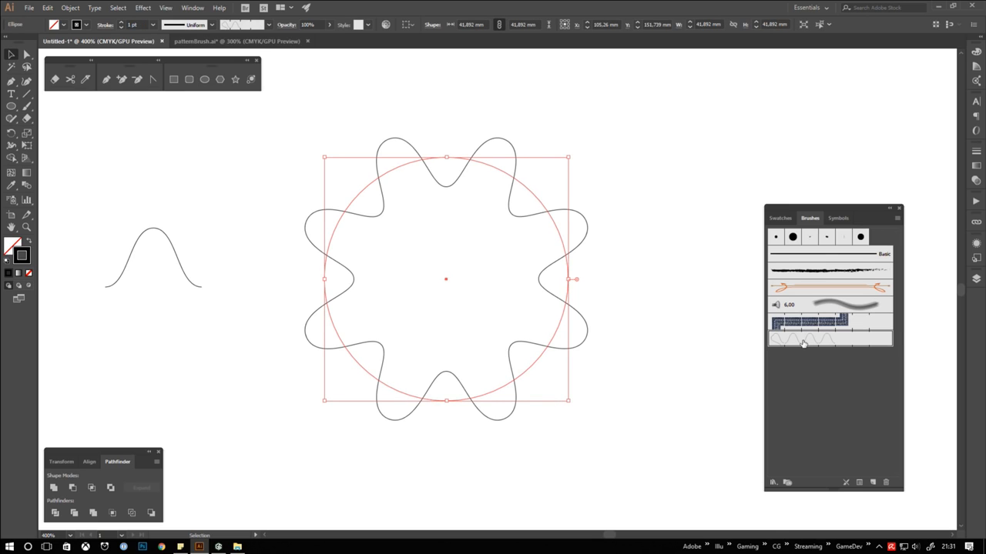
Reduce the fixed scale of the wave pattern brush for finer waves and apply the change to the existing strokes
double_click(827, 340)
mouse_move(548, 137)
mouse_down()
mouse_move(731, 134)
mouse_move(789, 161)
mouse_up()
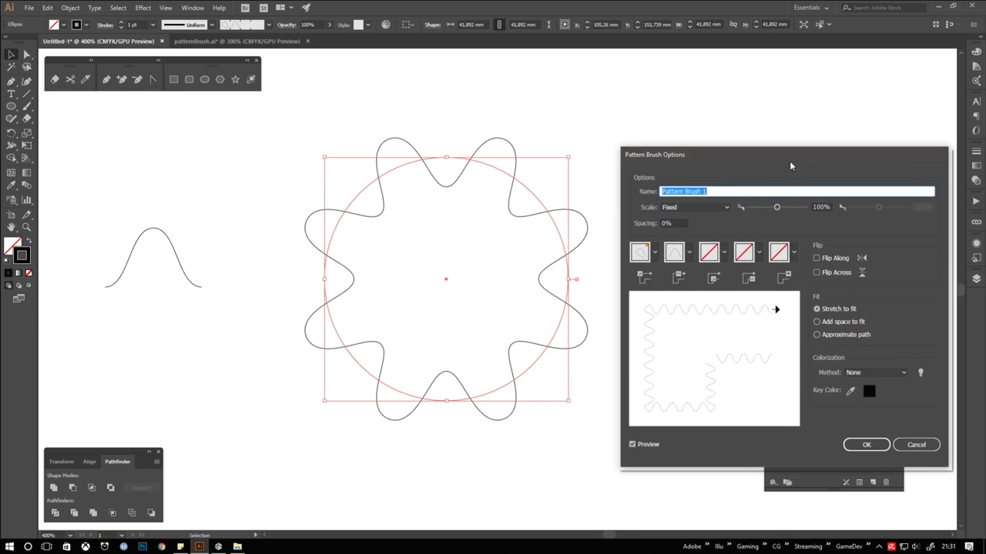
drag(778, 208, 754, 208)
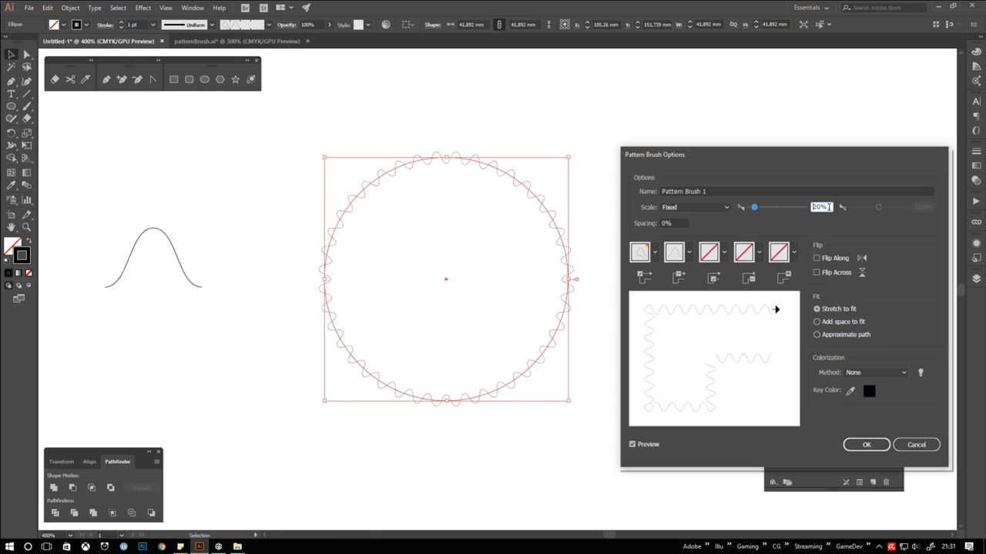
key(Return)
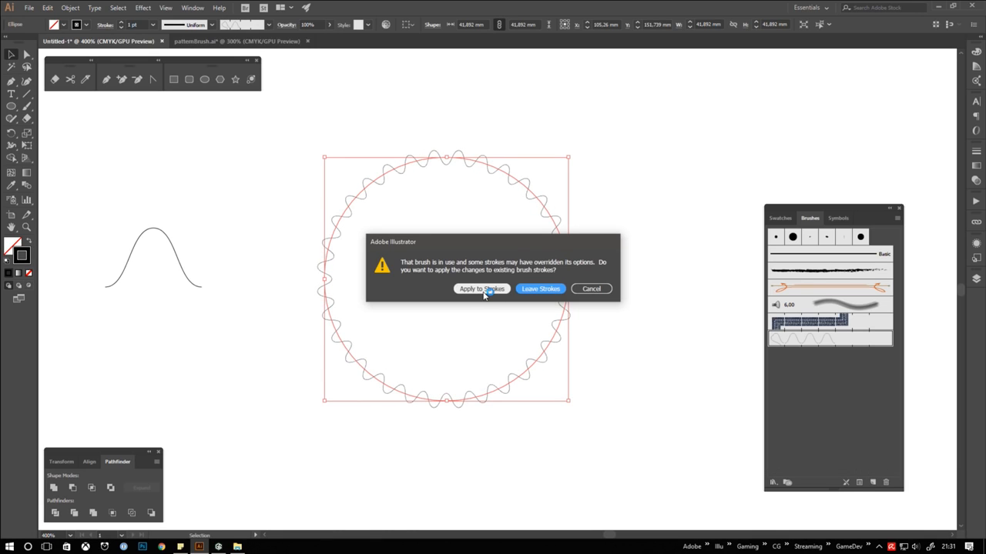
click(481, 289)
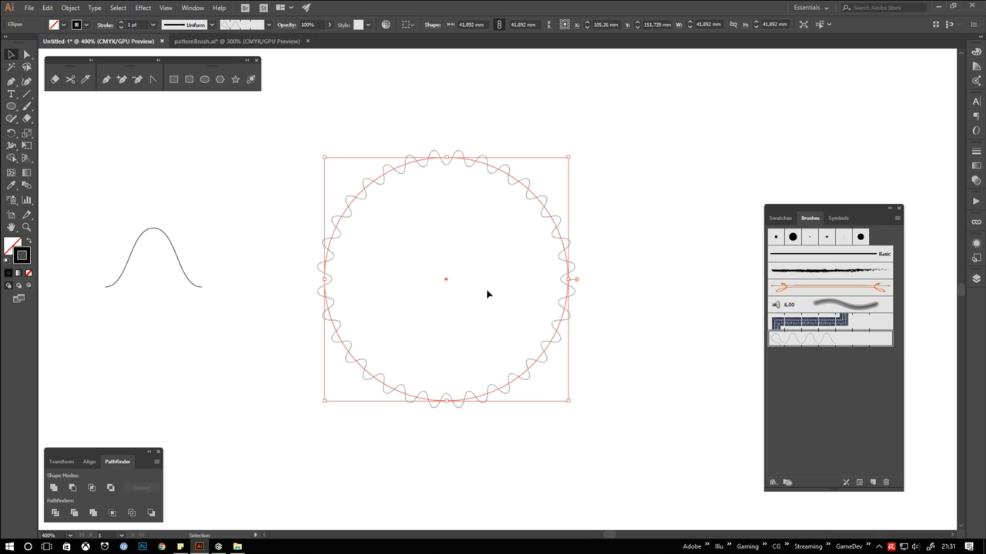
Expand the appearance of the circle that carries the wave pattern brush
click(673, 308)
click(565, 306)
click(70, 7)
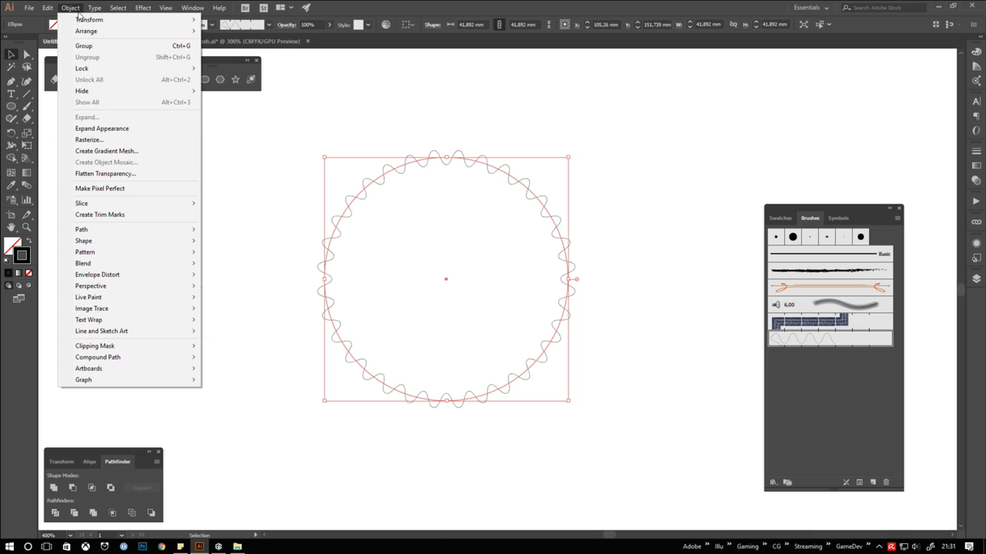
click(138, 129)
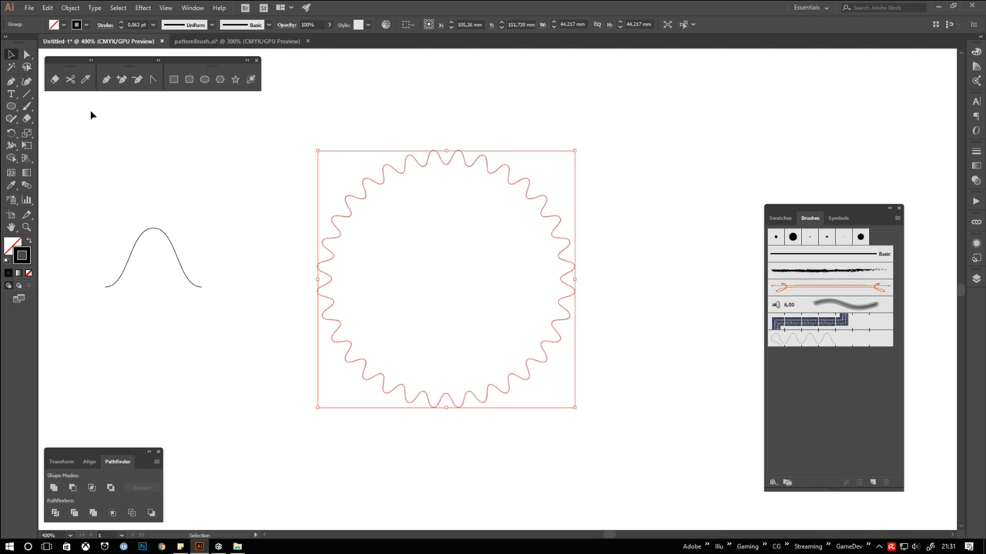
Inspect the individual wave segments of the expanded outline with the Direct Selection tool
click(26, 57)
click(370, 244)
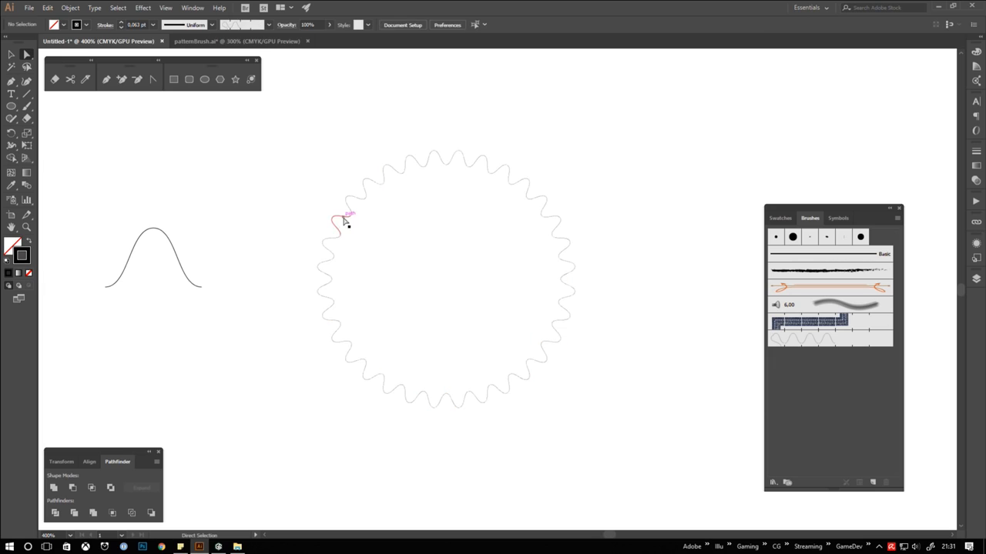
click(344, 218)
click(355, 198)
click(374, 183)
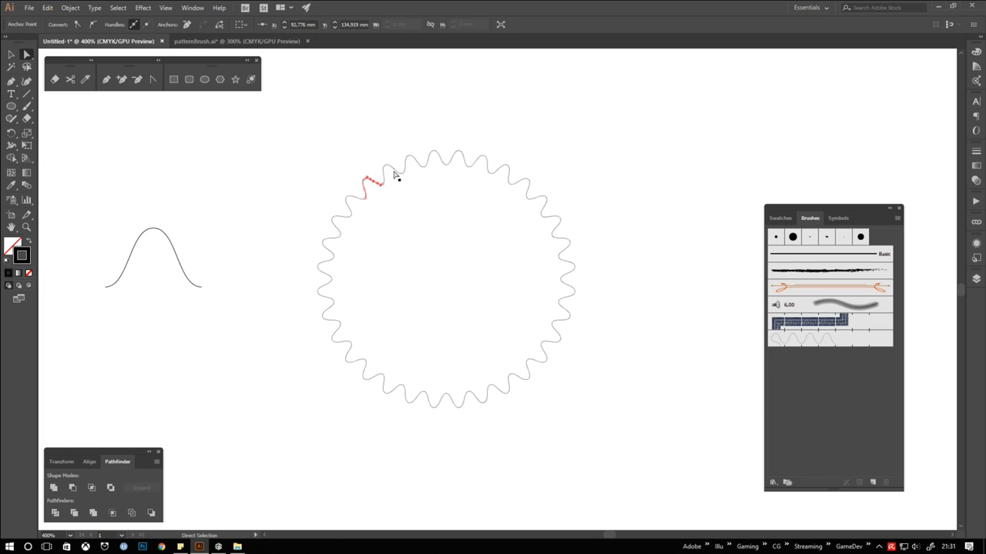
click(395, 170)
click(407, 164)
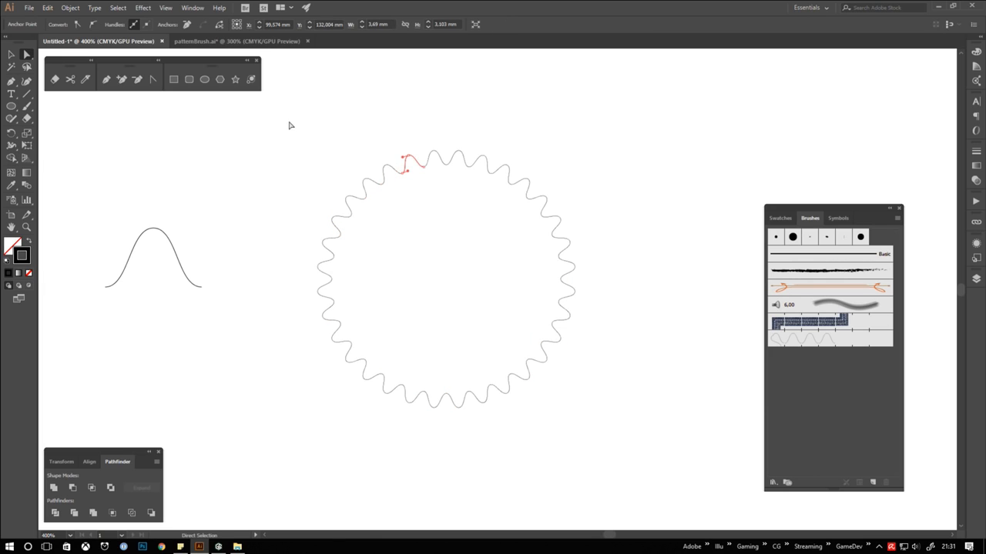
Join all wave segments of the expanded outline into one continuous path and reselect it
drag(289, 125, 656, 462)
key(v)
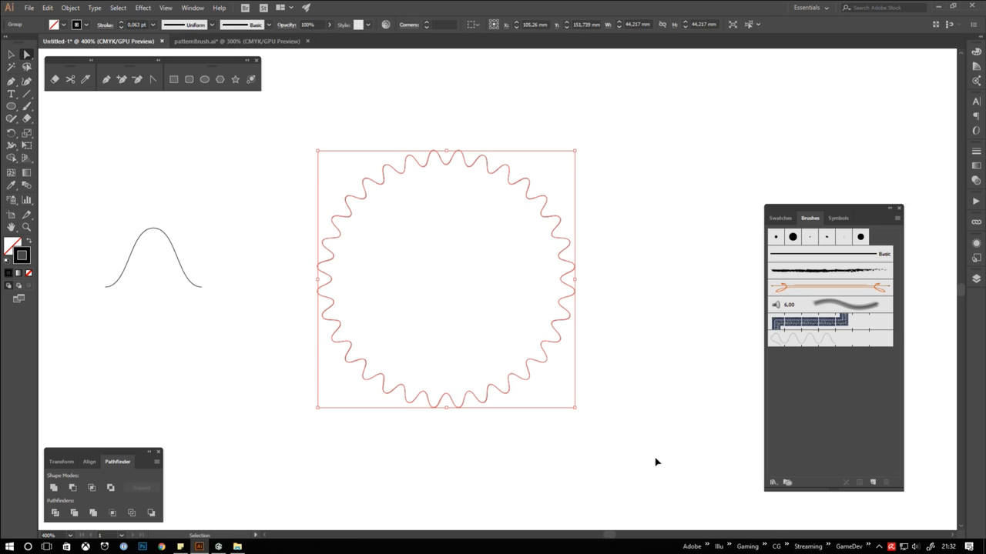
key(a)
click(656, 462)
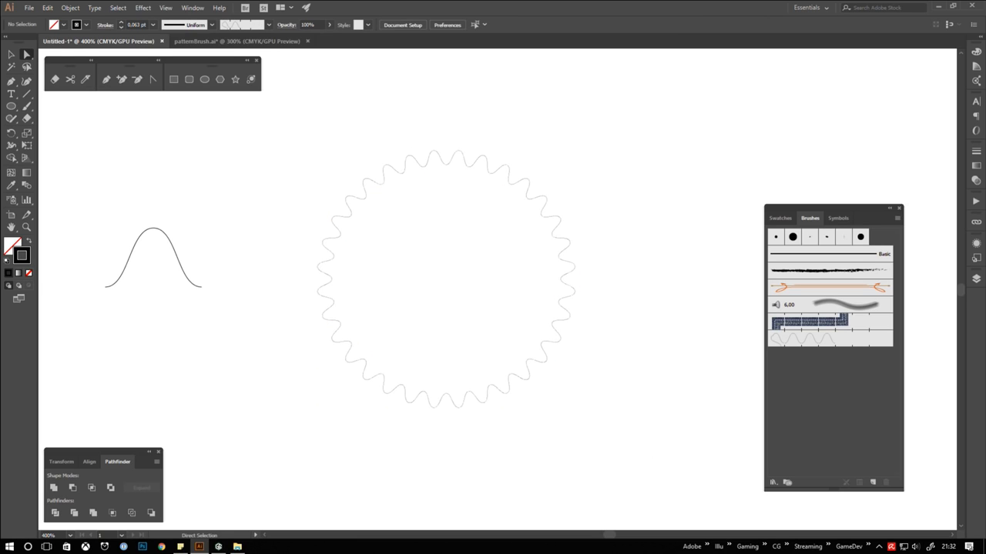
click(552, 350)
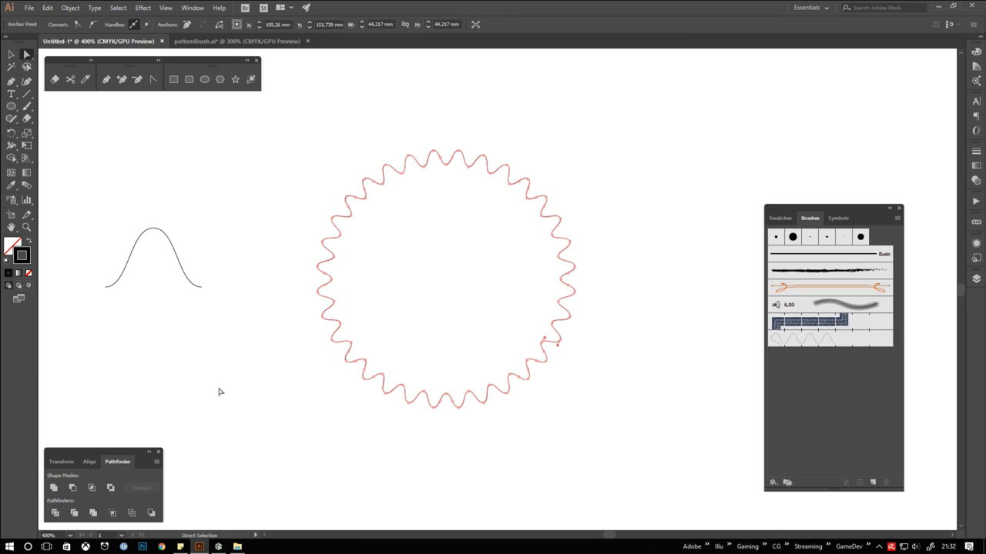
Swap the wavy outline's fill and stroke so the shape has a black fill and no stroke, and deselect it
click(28, 242)
click(11, 55)
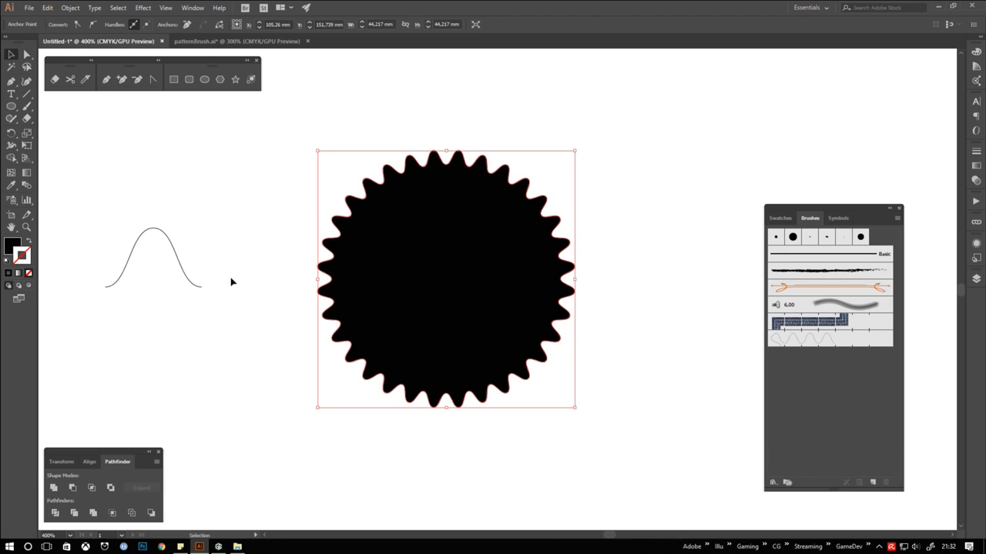
click(234, 282)
Draw a white circle without stroke inside the black wavy shape and align the two shapes on their centres
key(l)
key(d)
click(29, 273)
drag(334, 161, 542, 369)
key(v)
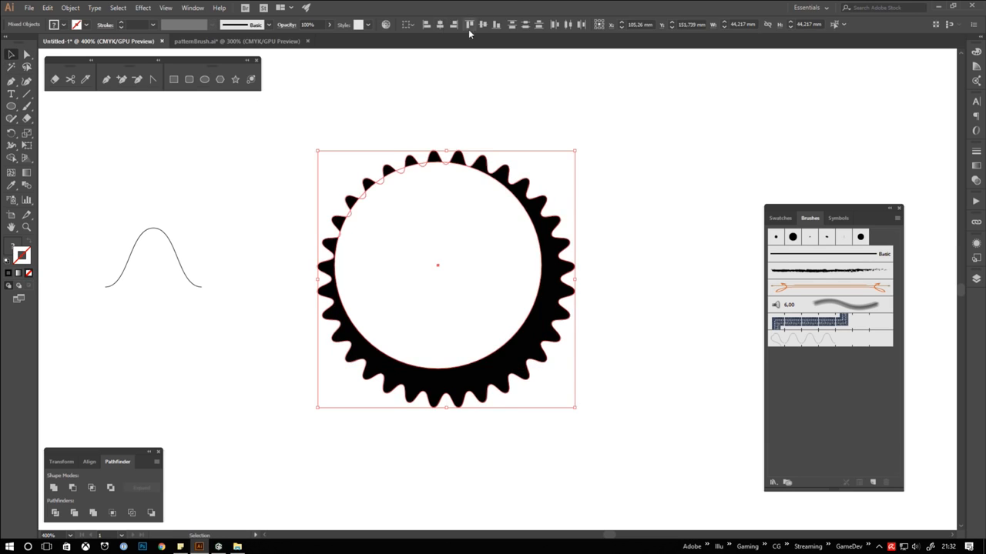
click(452, 25)
click(491, 24)
Centre the linked "Official PATTERN BRUSH Seal" artwork inside the seal's inner ring and deselect it
click(497, 273)
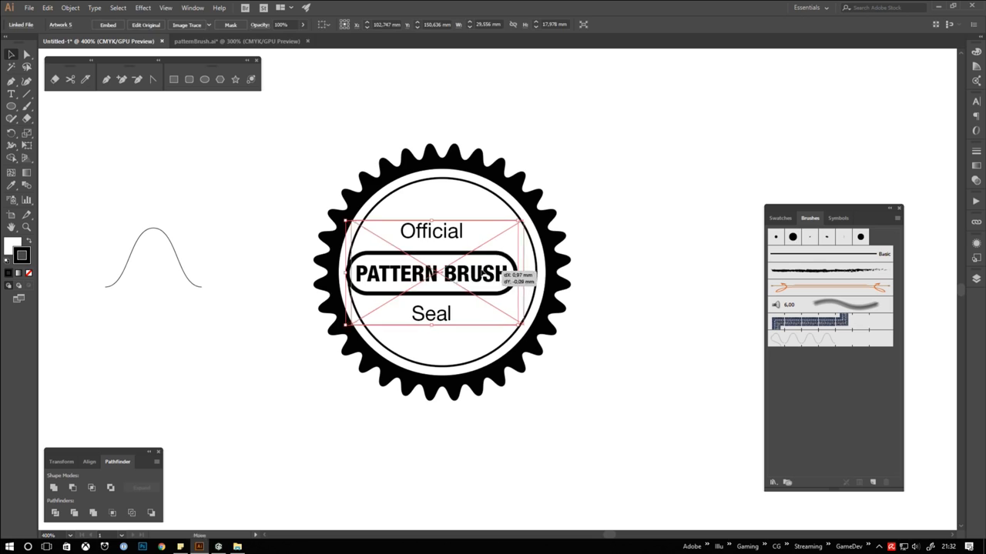
click(264, 202)
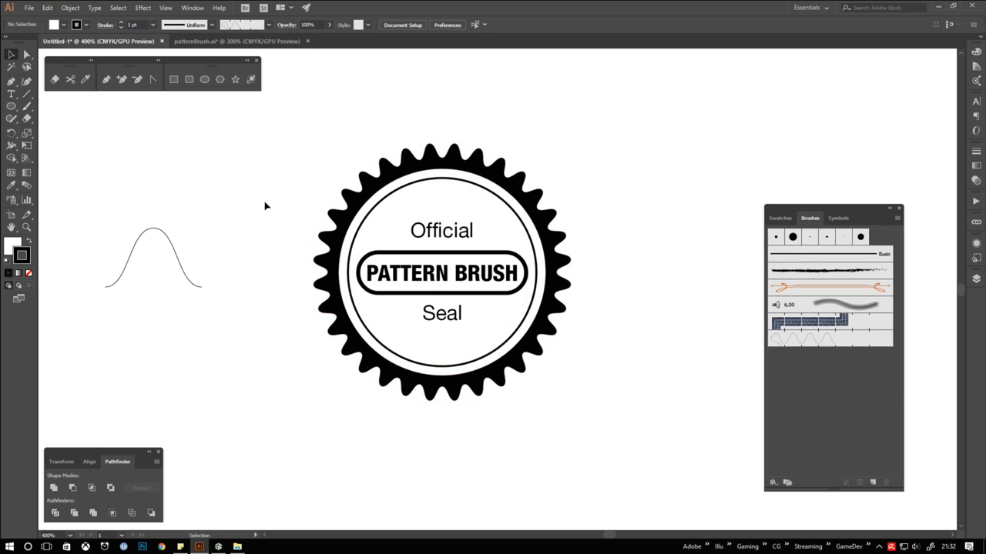